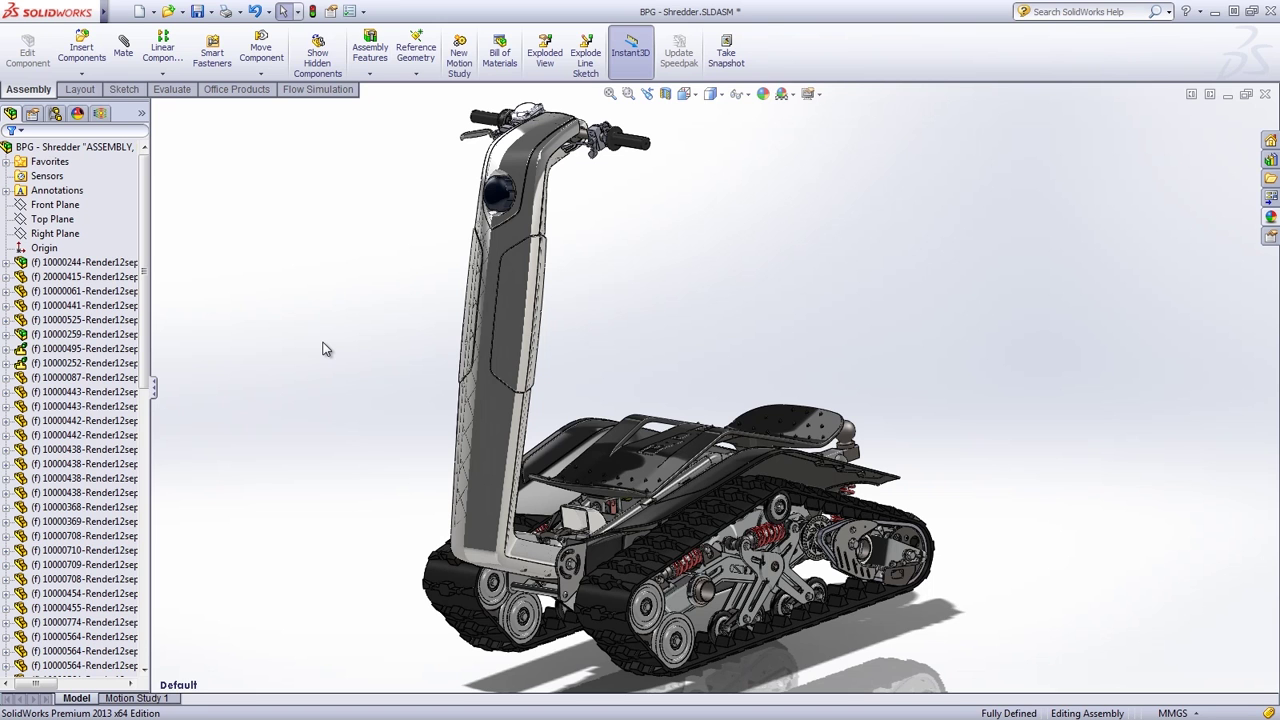
- Hide the seat cover and track cover, then reorient the view to look down into the chassis
scroll(705, 467, "down", 5)
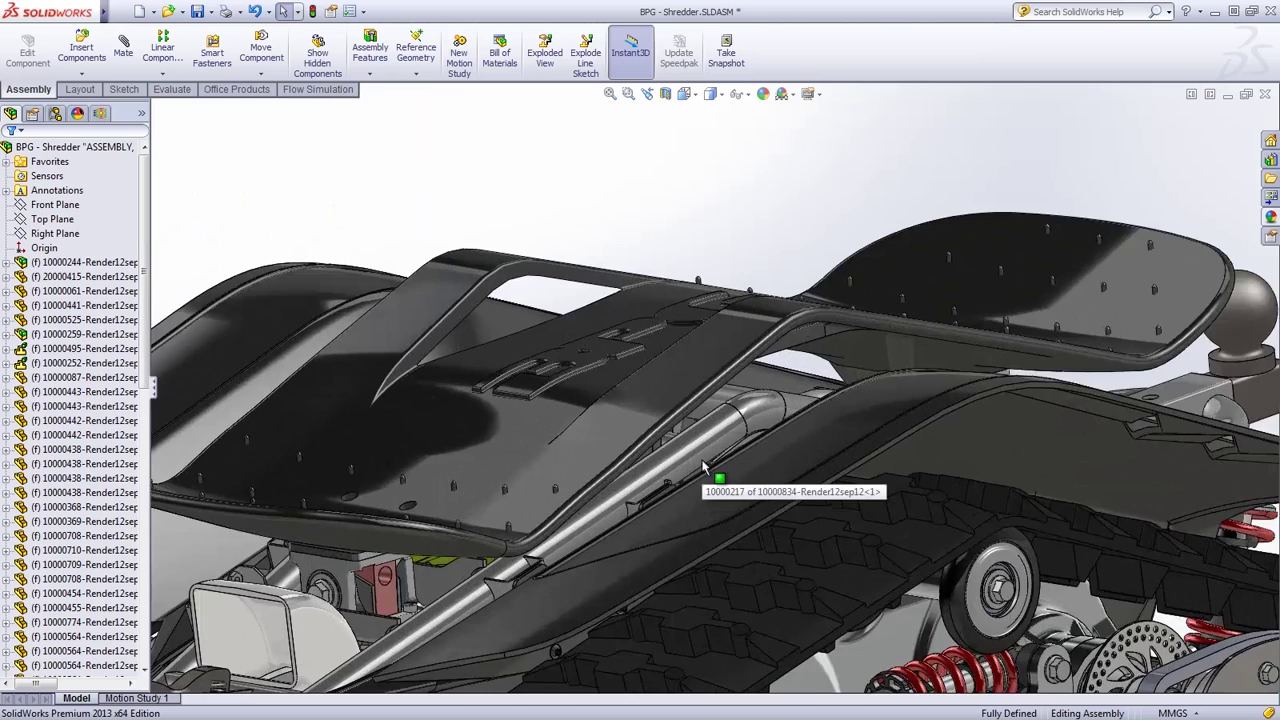
scroll(705, 467, "down", 2)
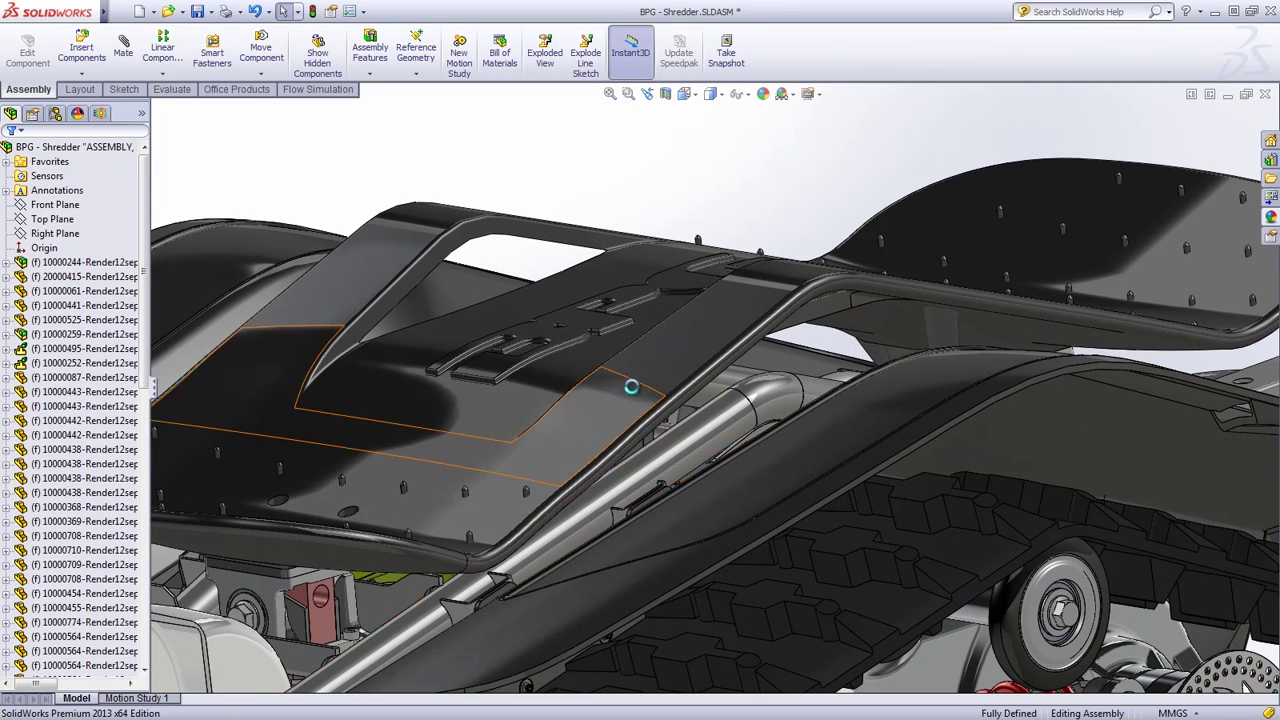
key("Tab")
left_click(755, 482)
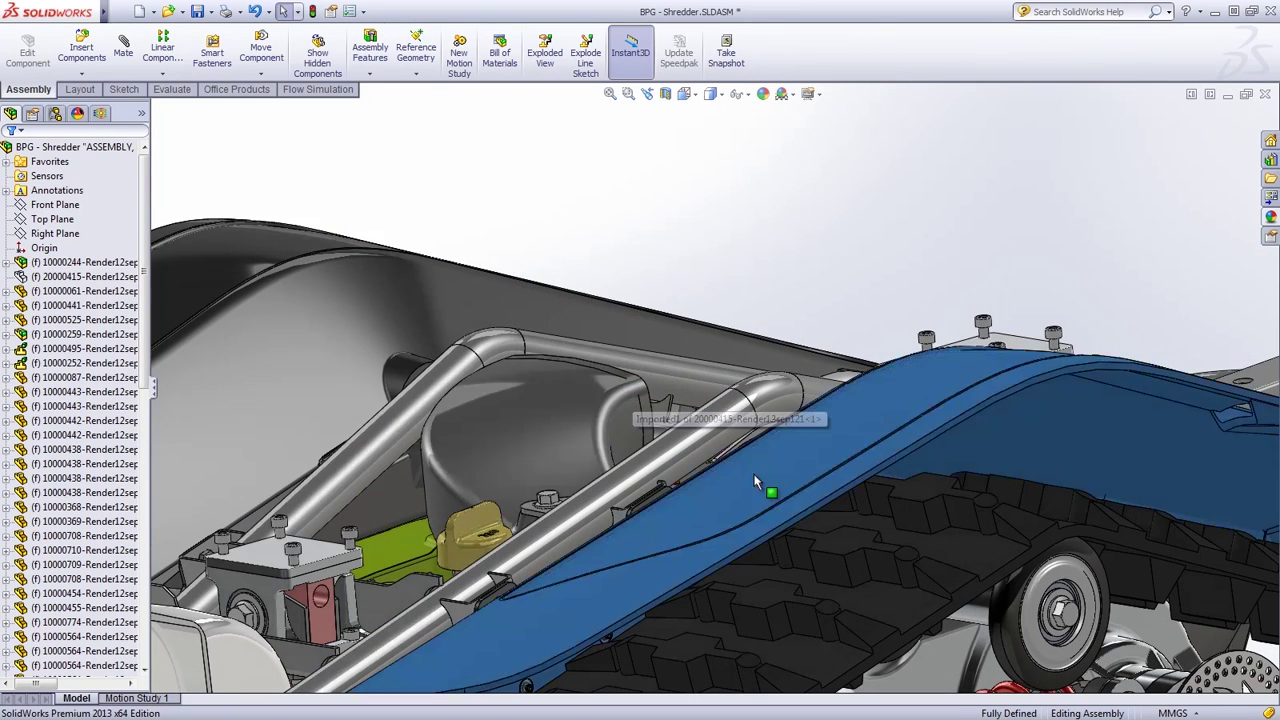
key("Tab")
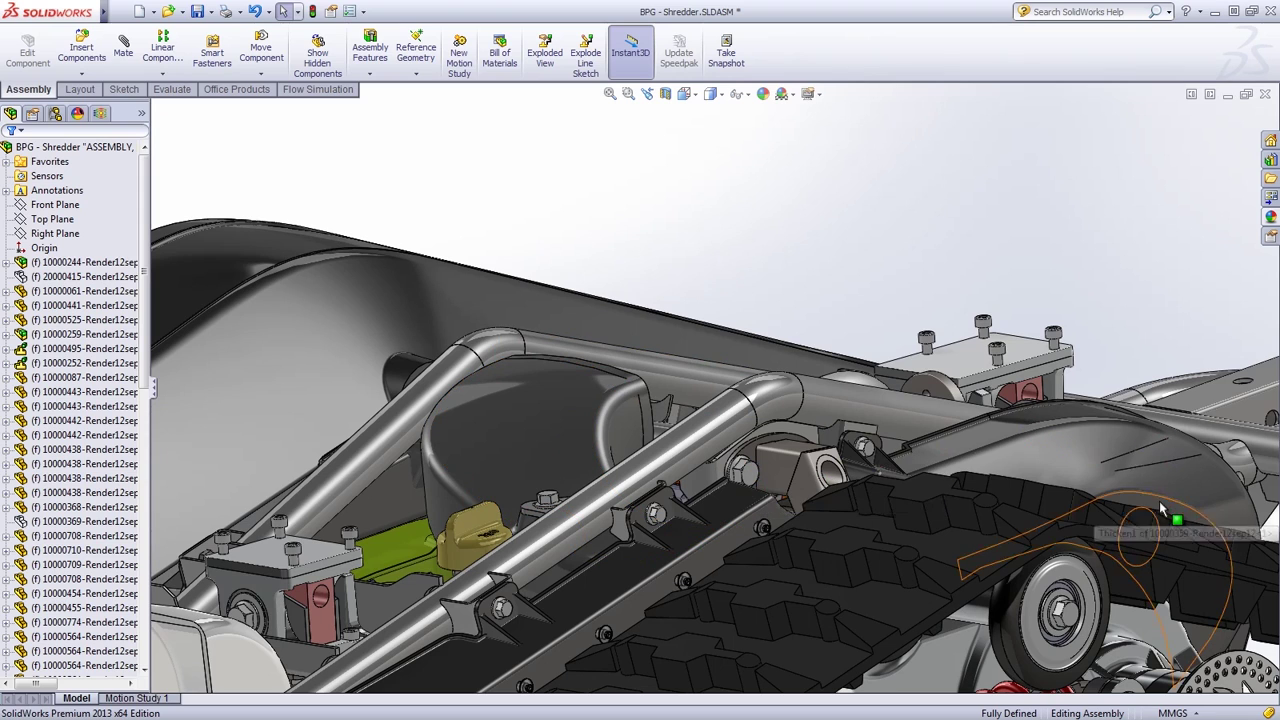
left_click(696, 95)
left_click(709, 228)
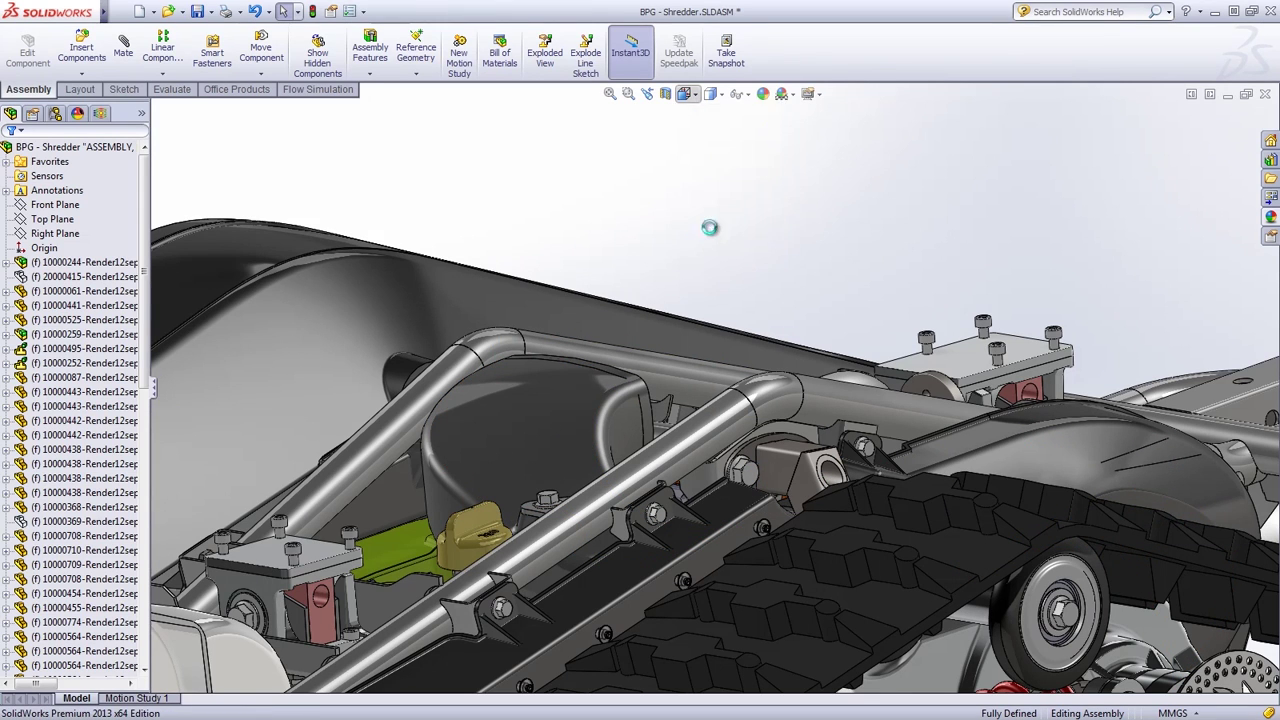
- Apply the display state with the tracks hidden and expand the Favorites components
left_click(142, 114)
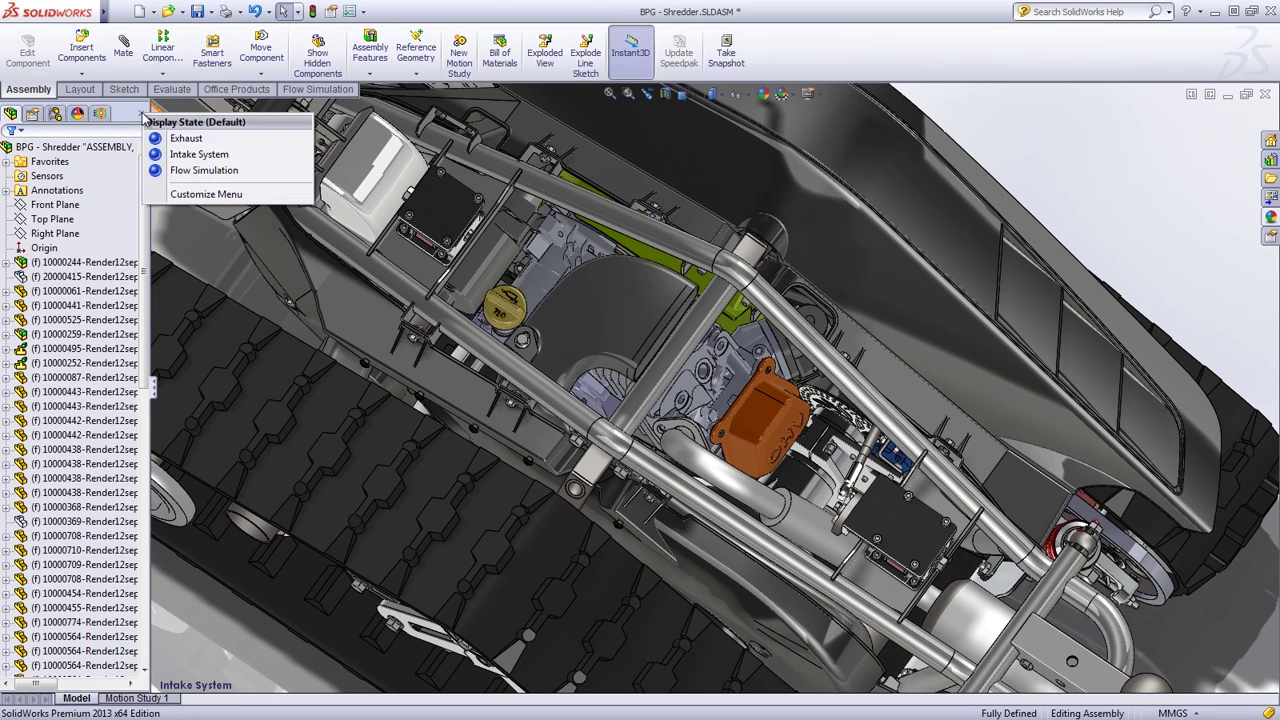
left_click(163, 168)
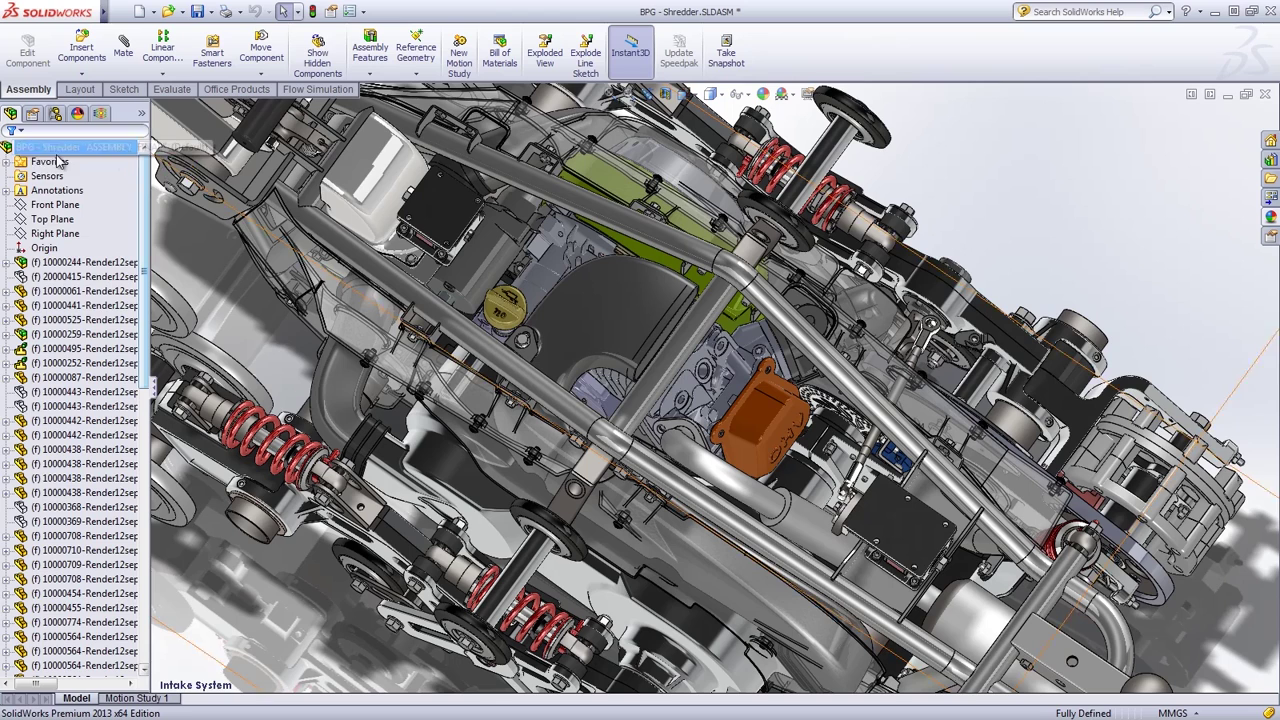
left_click(9, 161)
left_click(60, 176)
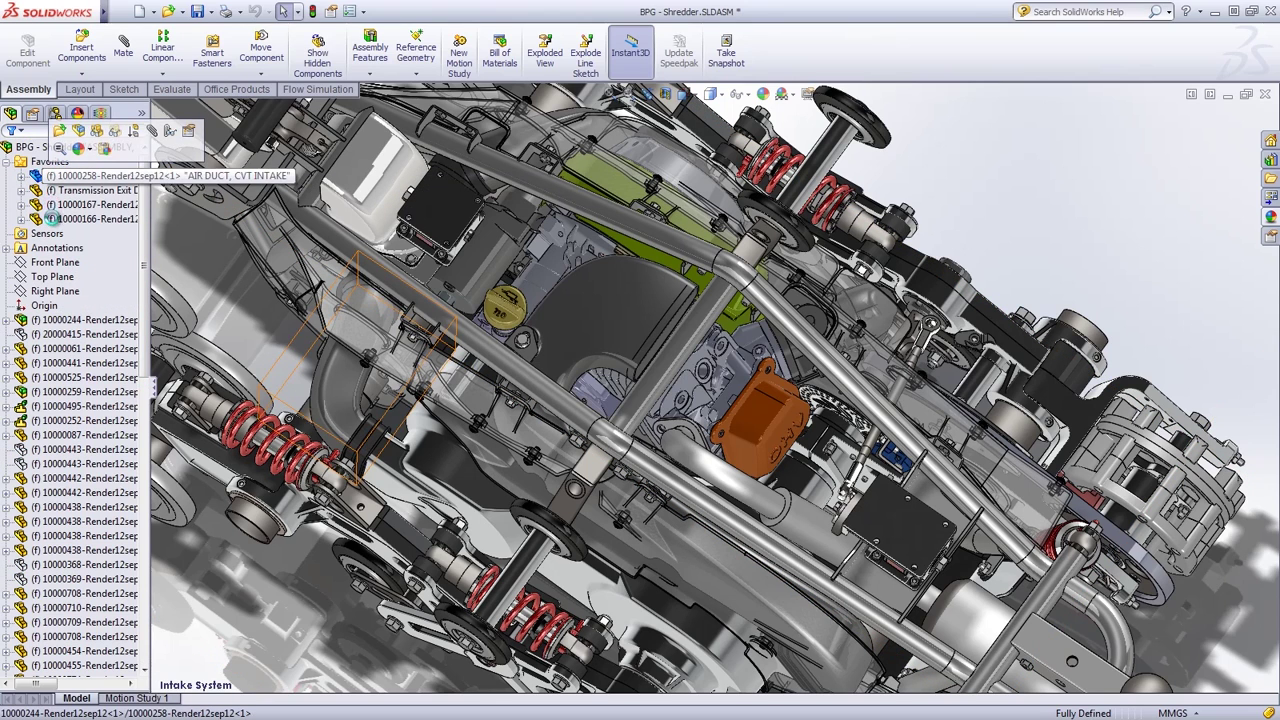
- Select the Favorites ducts and open the Transmission Exit Duct as its own part
left_click(60, 218, "shift")
left_click_drag(176, 245, 405, 465)
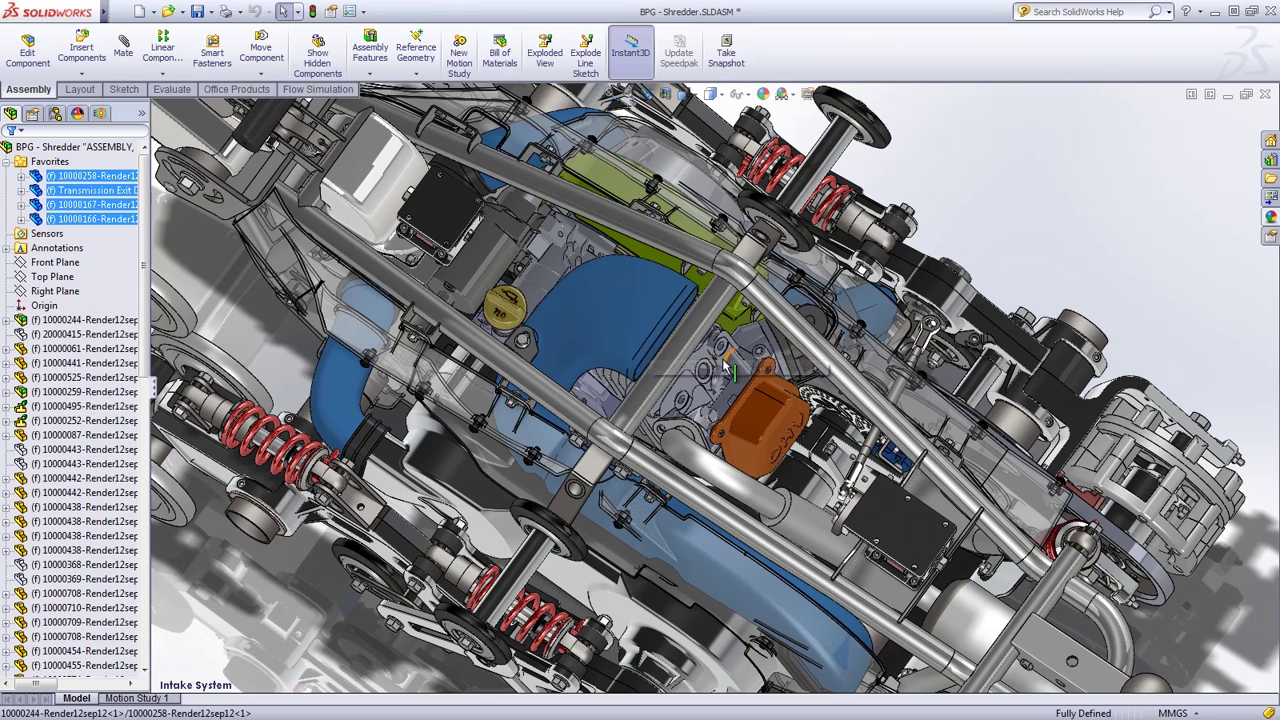
left_click(660, 318)
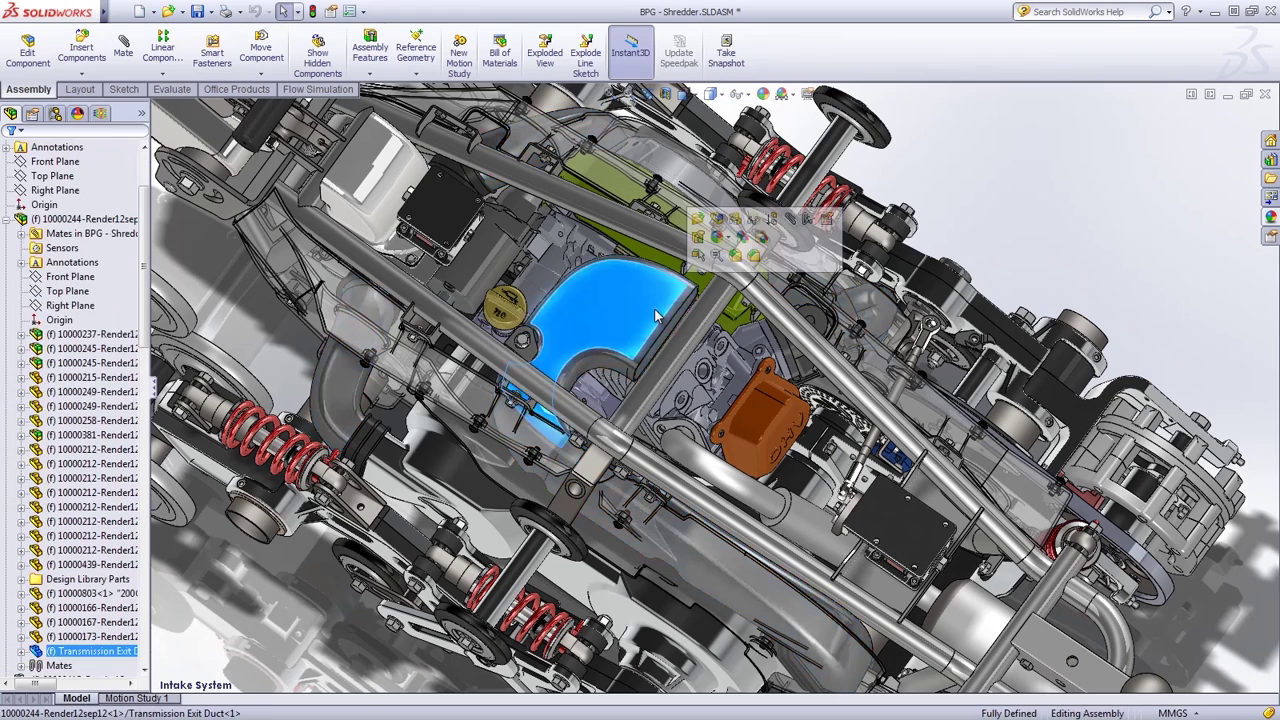
left_click(697, 228)
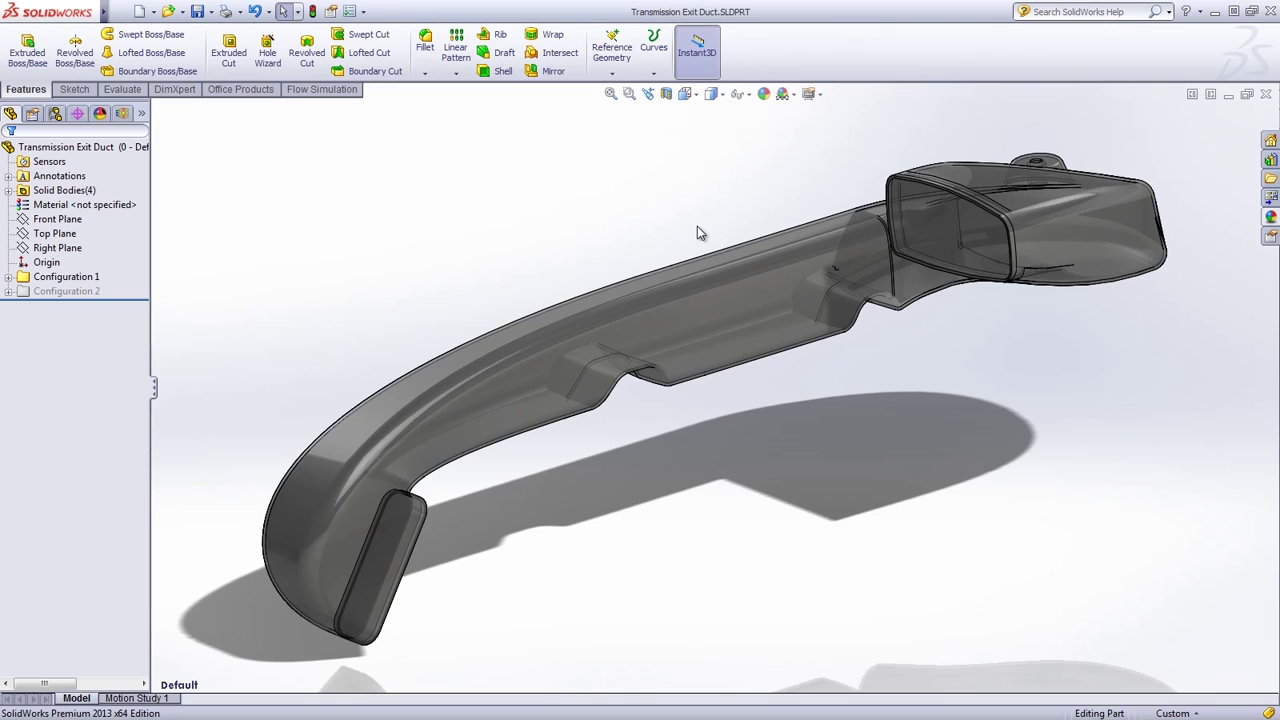
- Start the Flow Simulation Wizard, keeping the default name, SI units and internal analysis
left_click(352, 90)
left_click(38, 36)
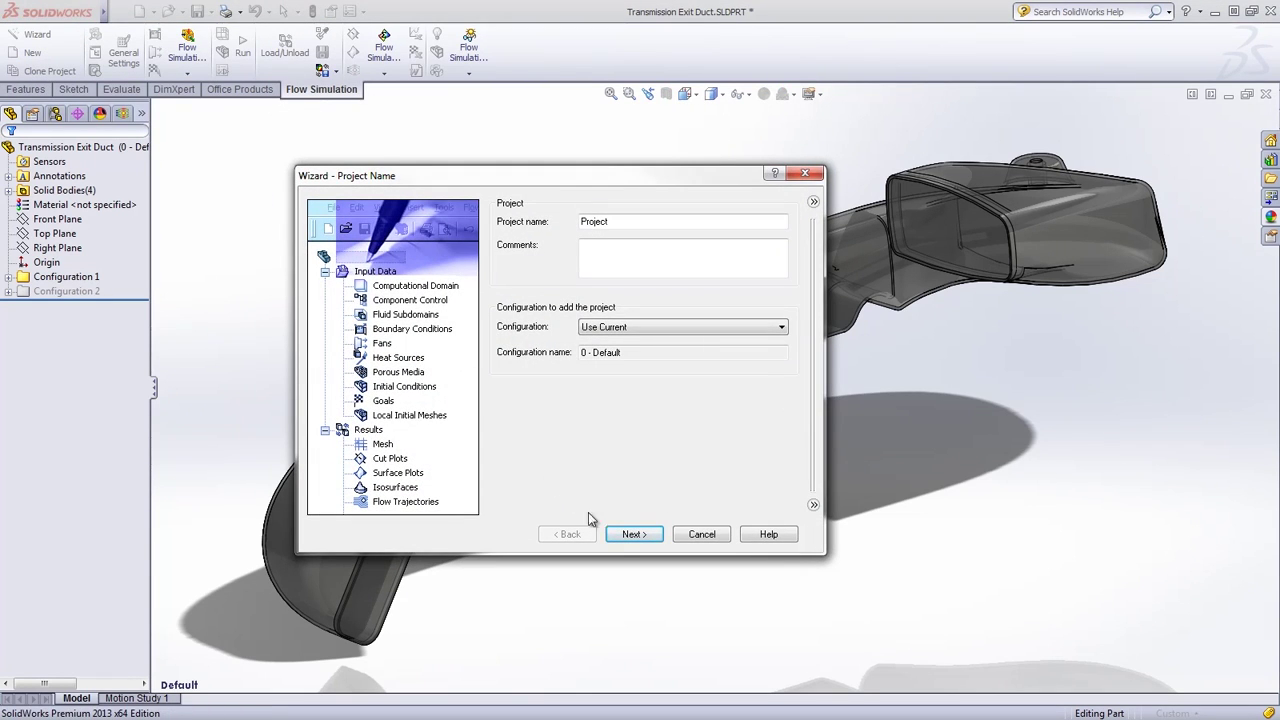
left_click(624, 537)
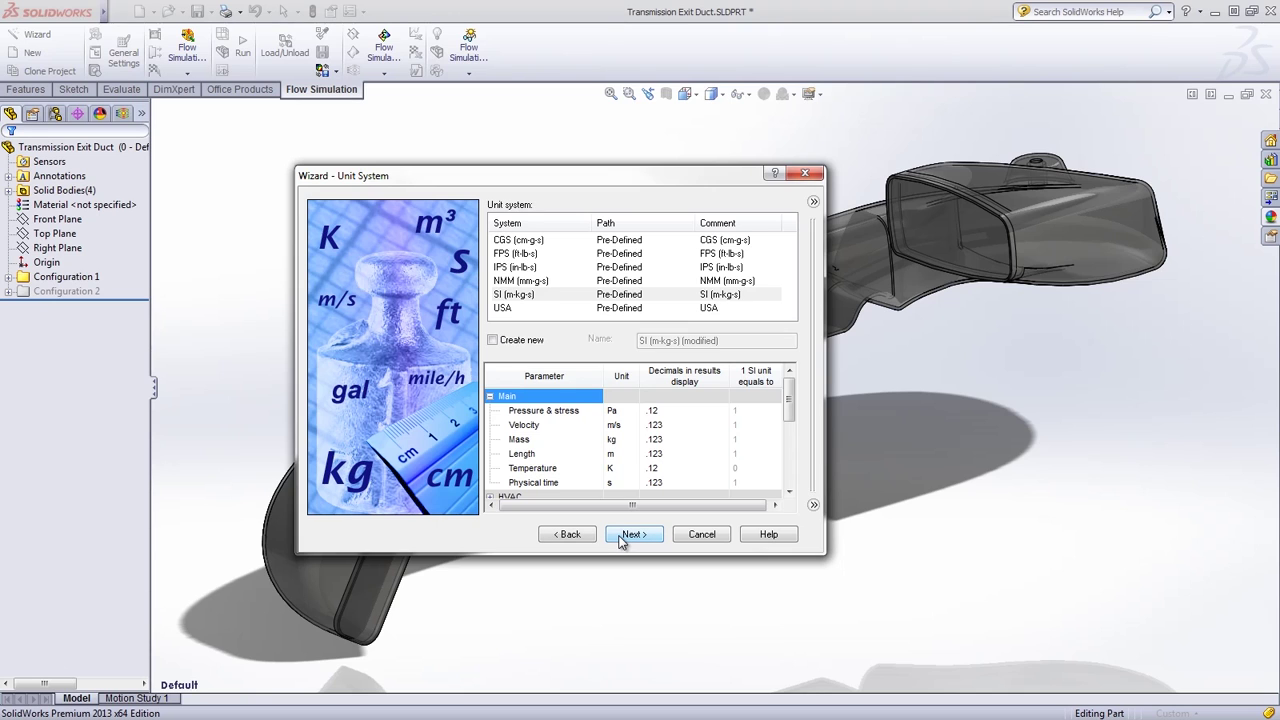
left_click(622, 538)
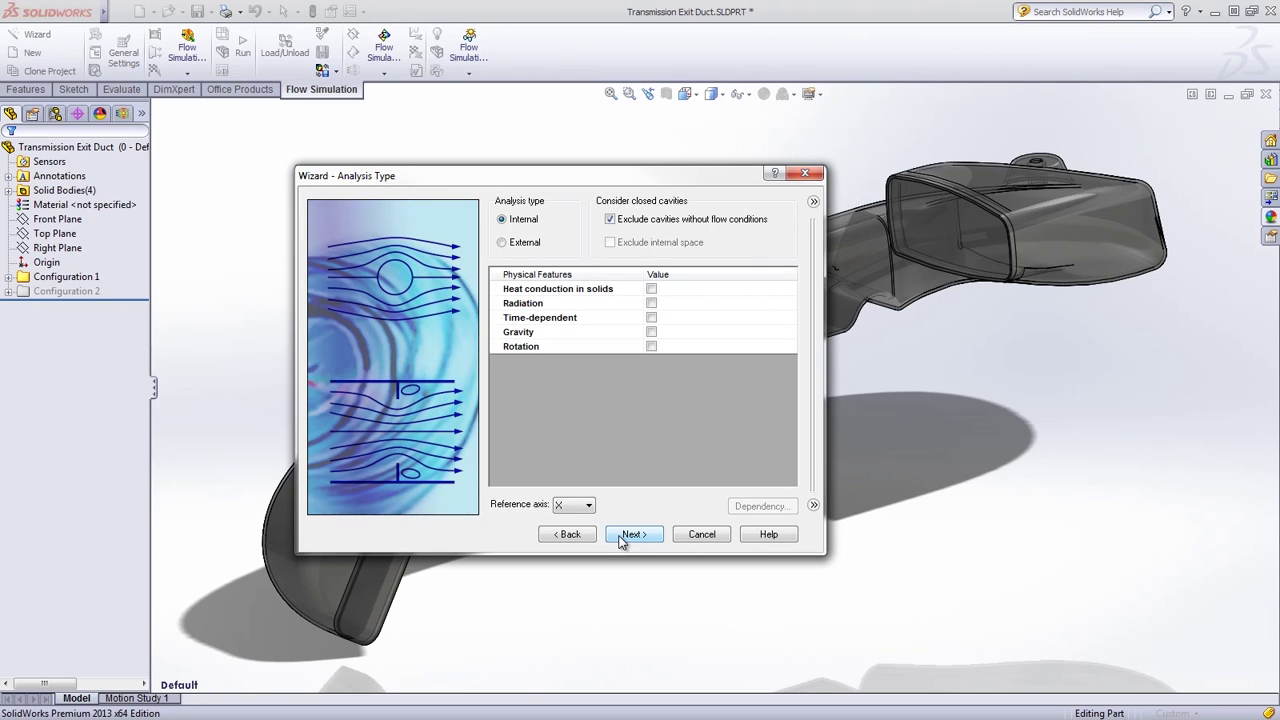
left_click(622, 537)
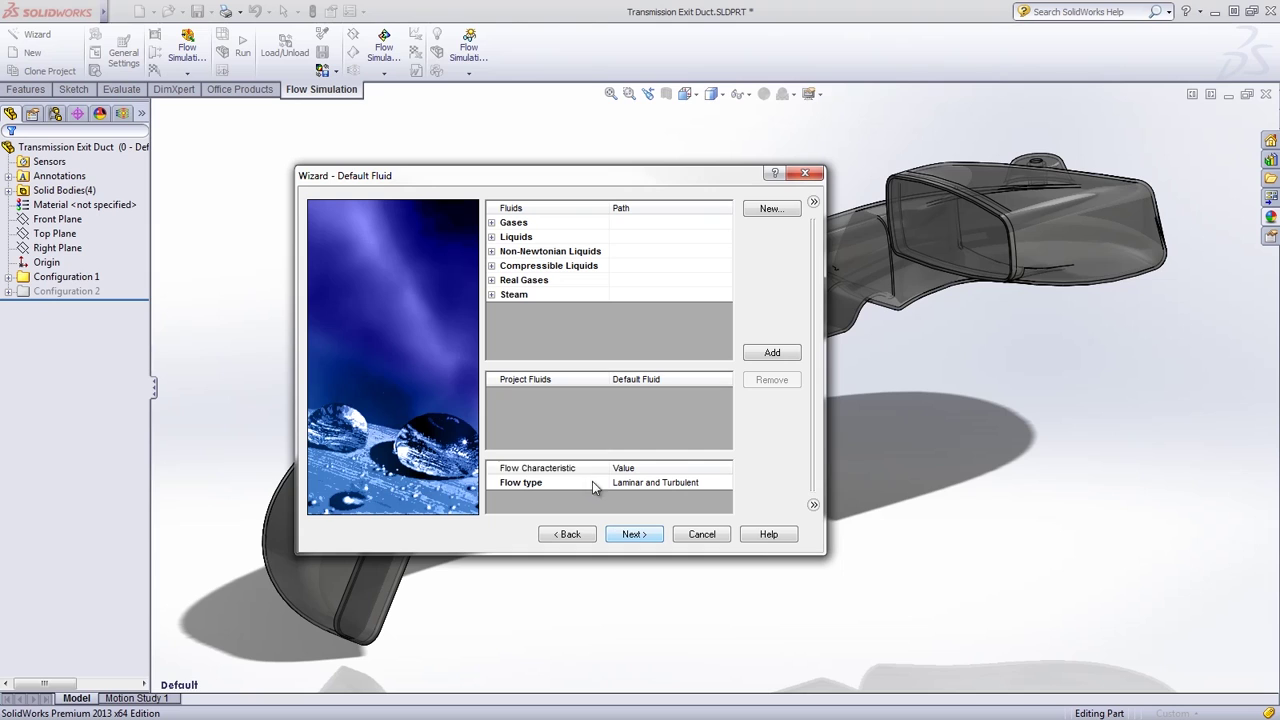
- Add Air from Gases as the project fluid and finish with the default settings
left_click(491, 223)
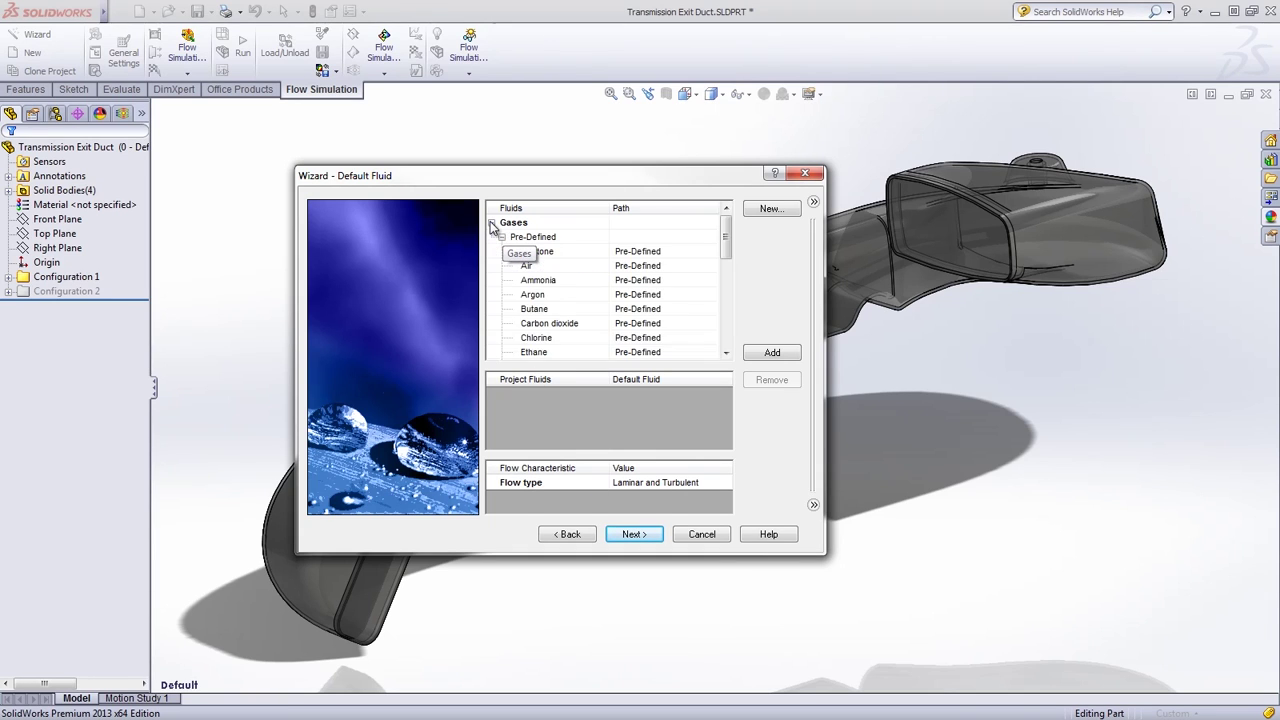
double_click(530, 266)
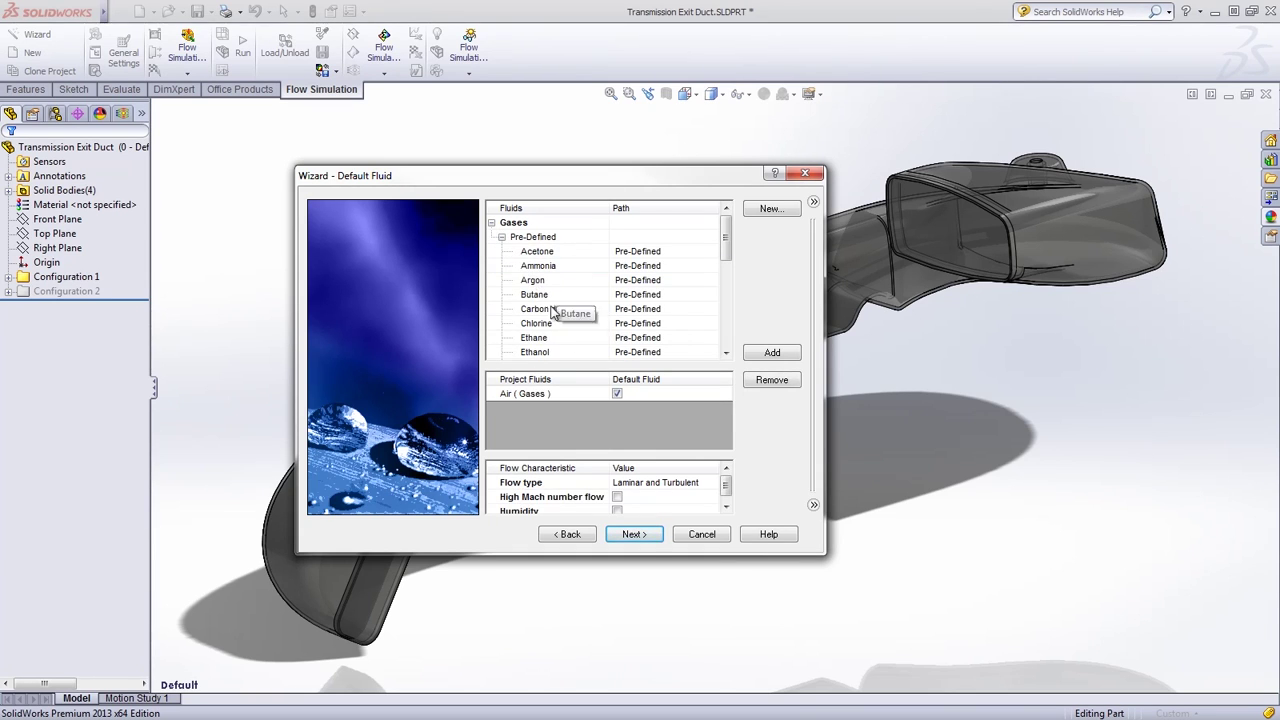
left_click(648, 538)
left_click(648, 538)
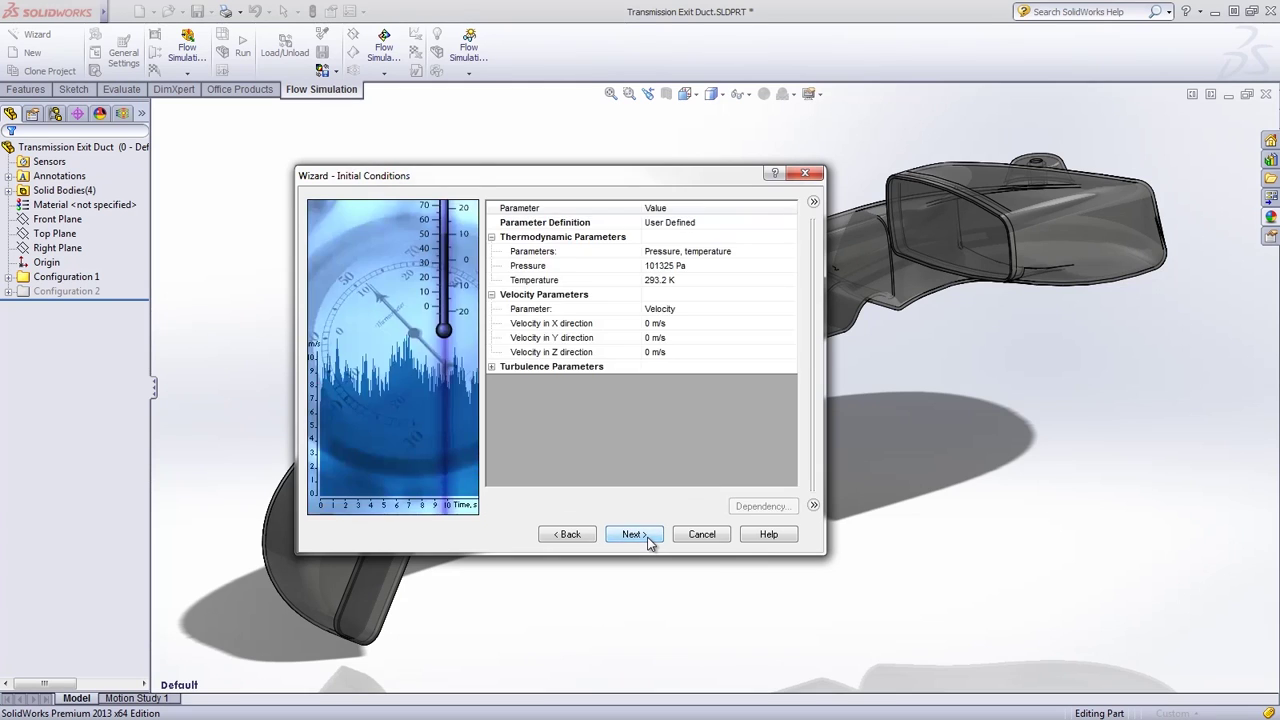
left_click(648, 538)
left_click(636, 535)
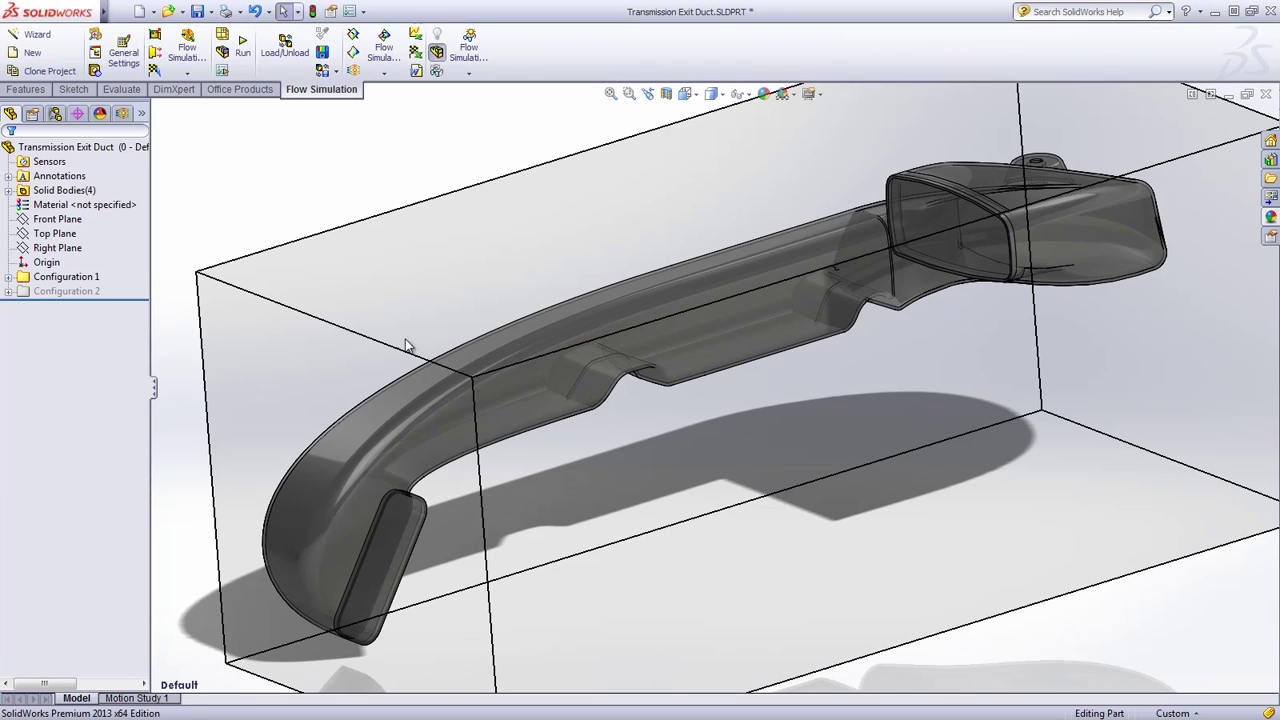
- Hide the computational domain box in the Flow Simulation analysis tree
left_click(124, 113)
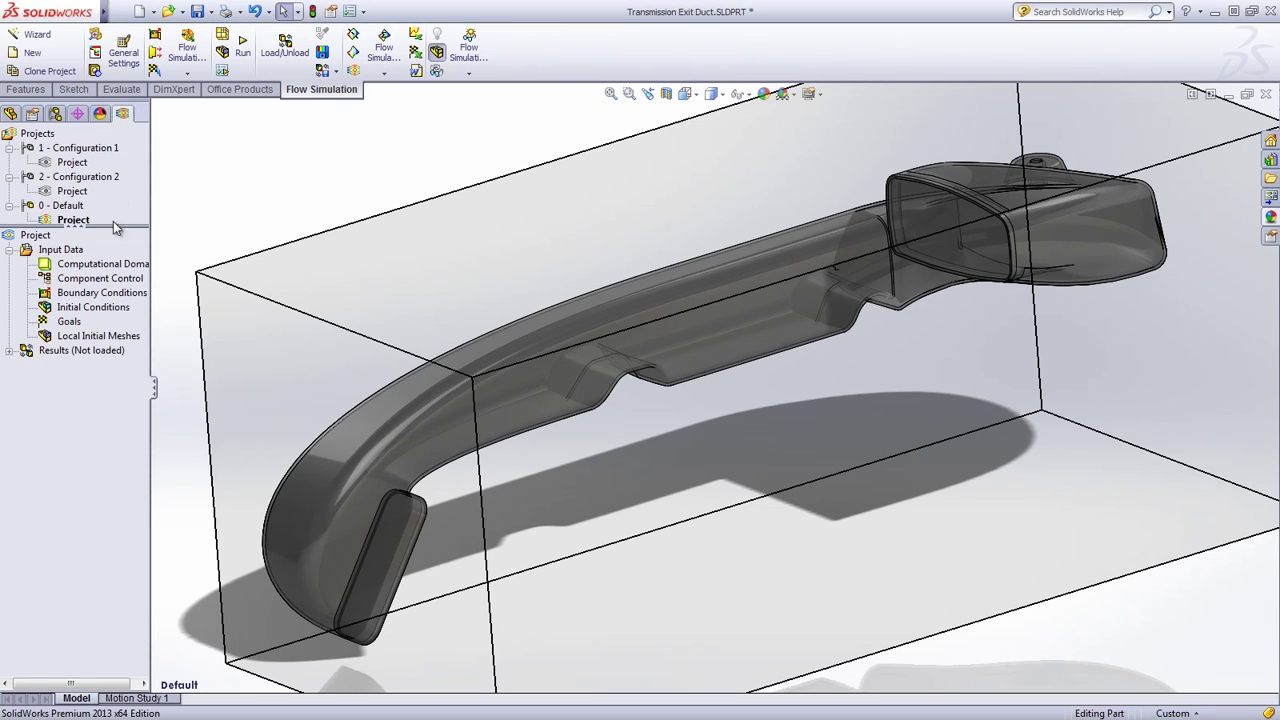
left_click(113, 266)
right_click(113, 266)
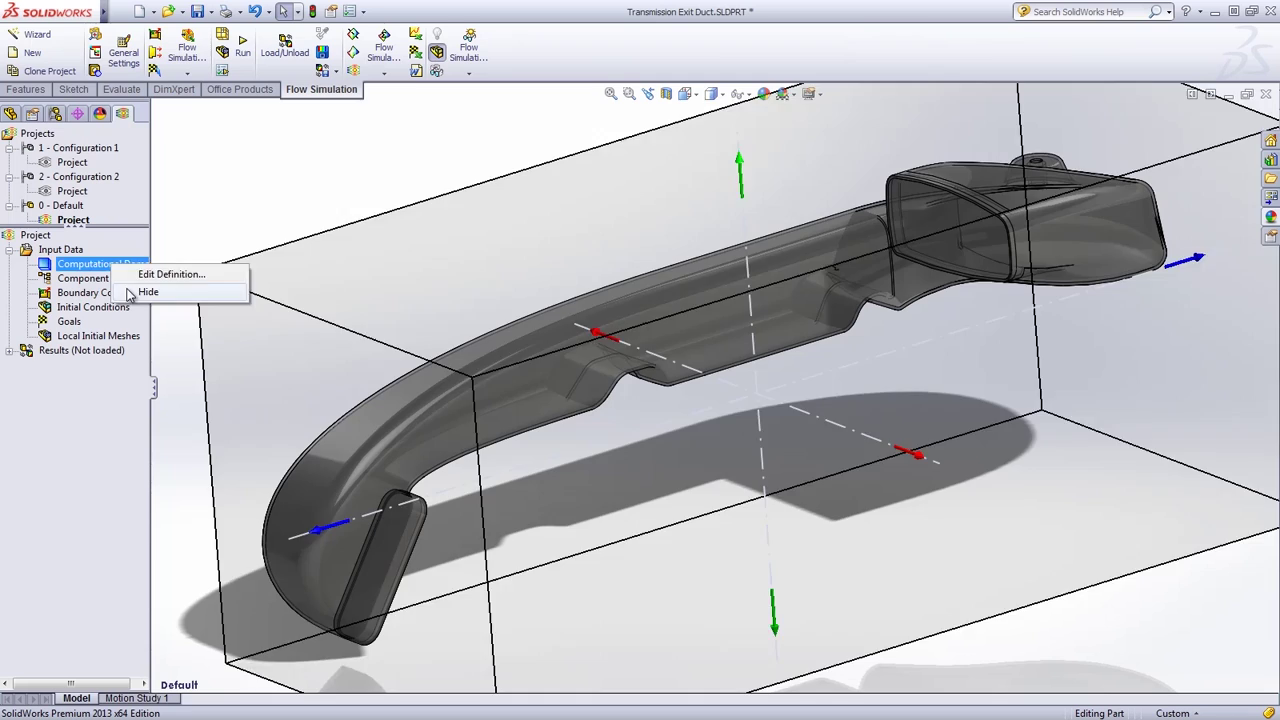
left_click(180, 290)
- Apply an Environment Pressure condition (101325 Pa, 293.2 K) to the duct's large rectangular opening
right_click(130, 297)
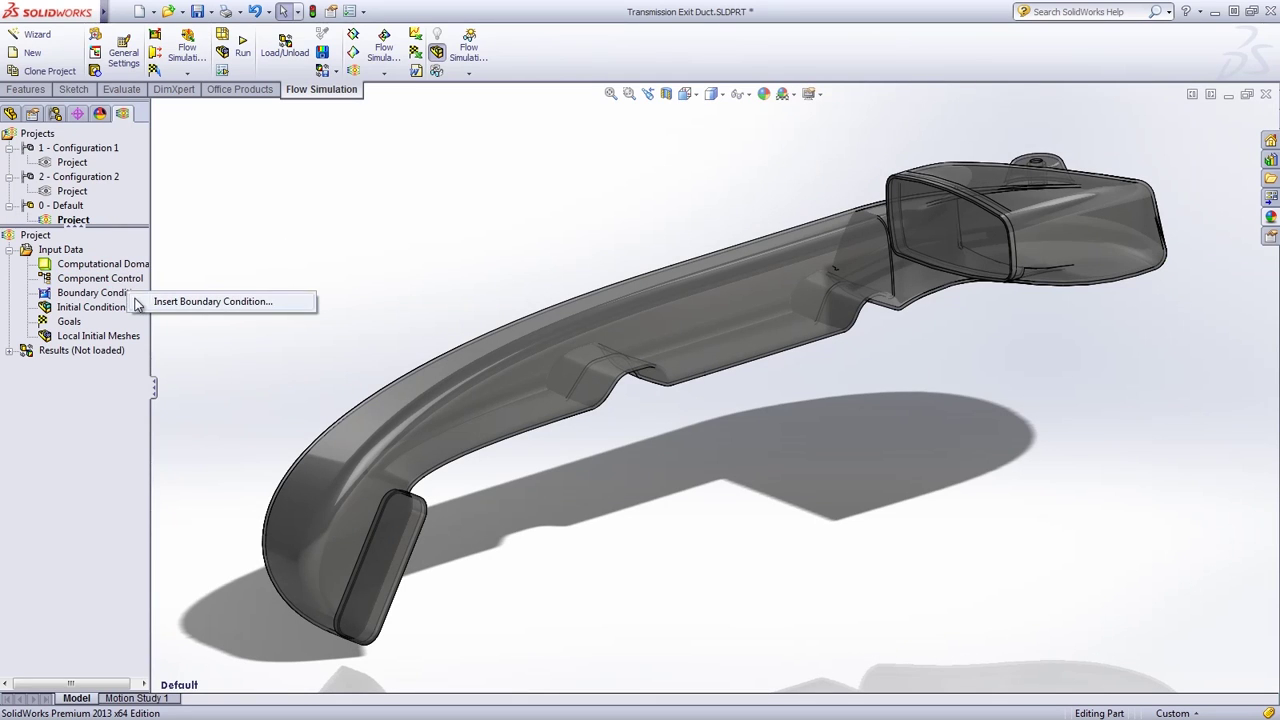
left_click(142, 300)
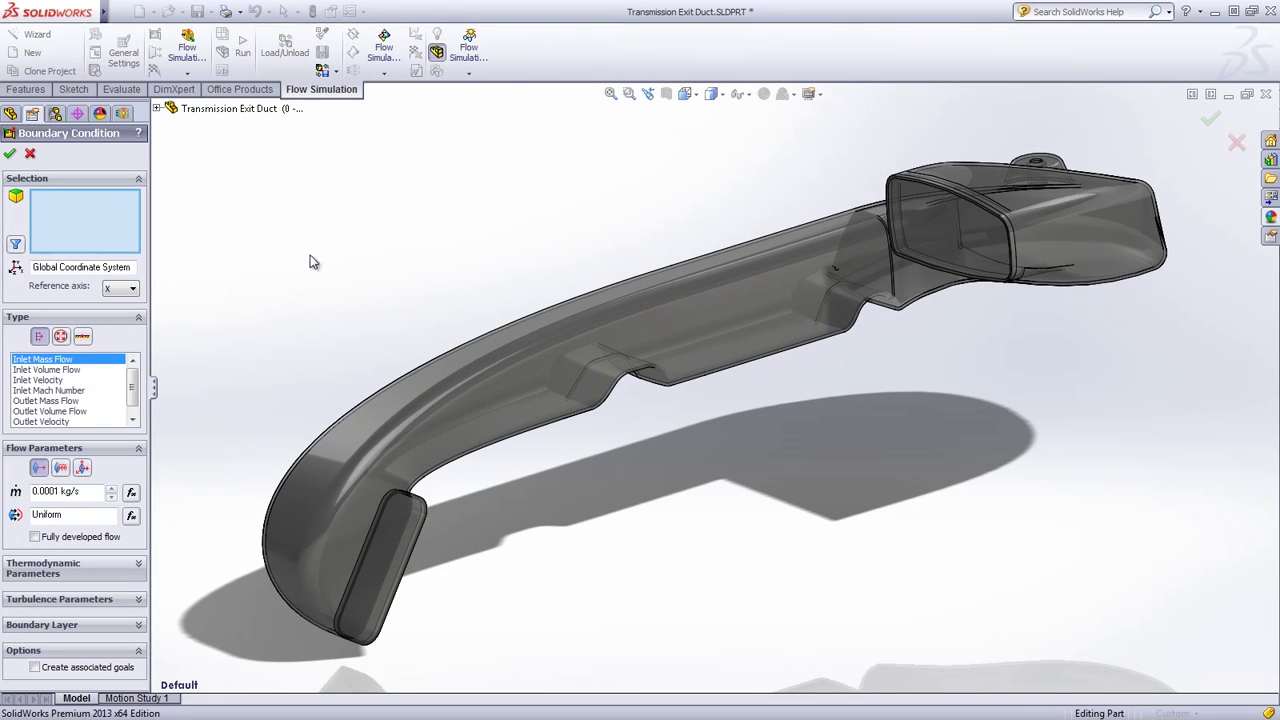
left_click(711, 93)
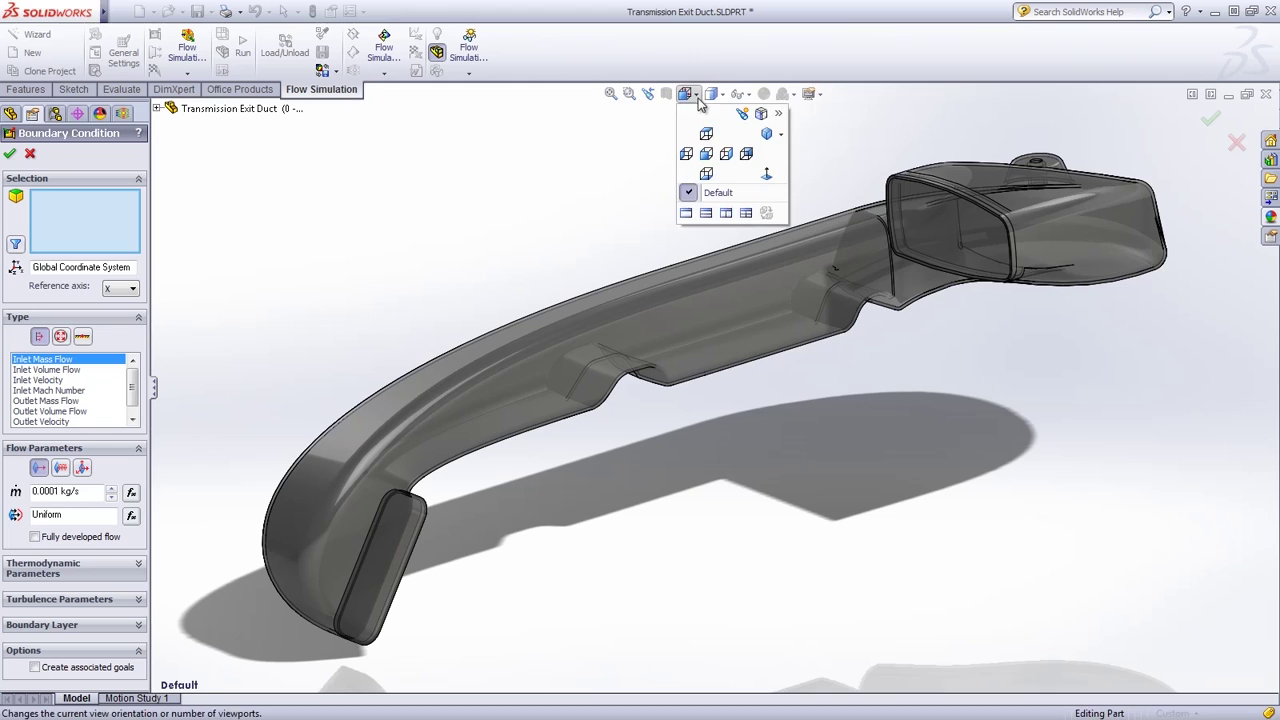
left_click(706, 158)
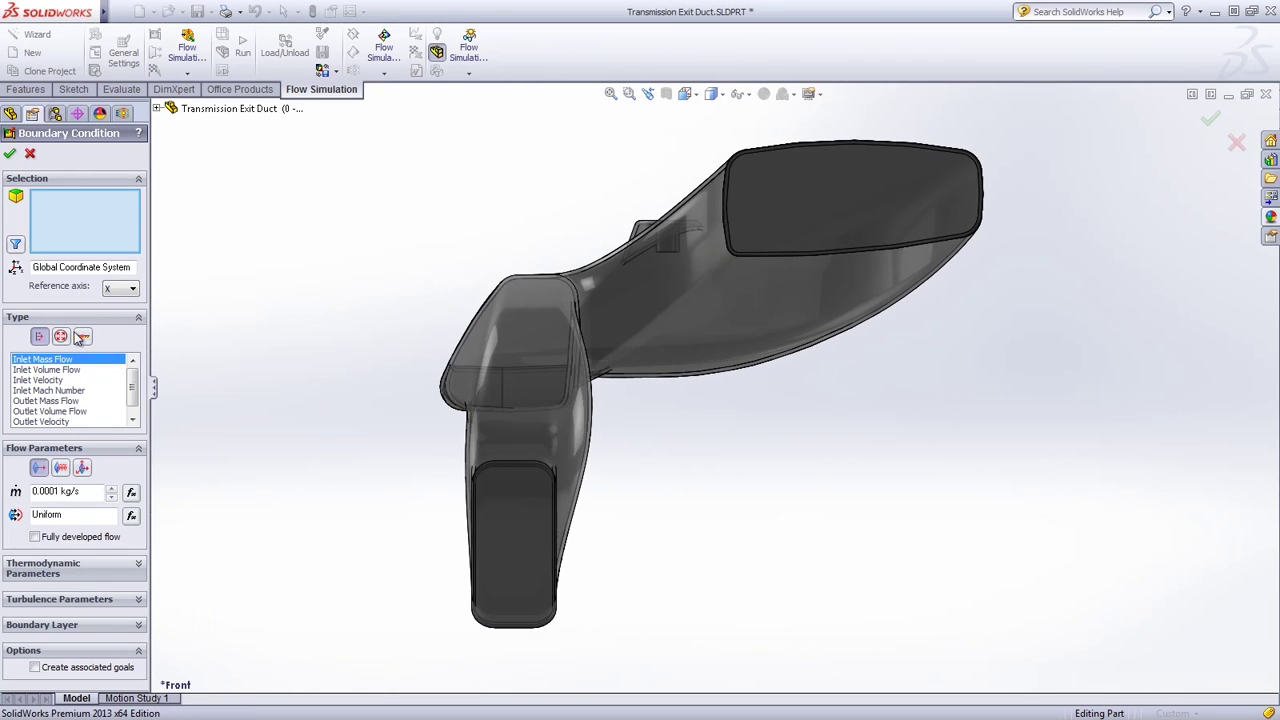
left_click(60, 336)
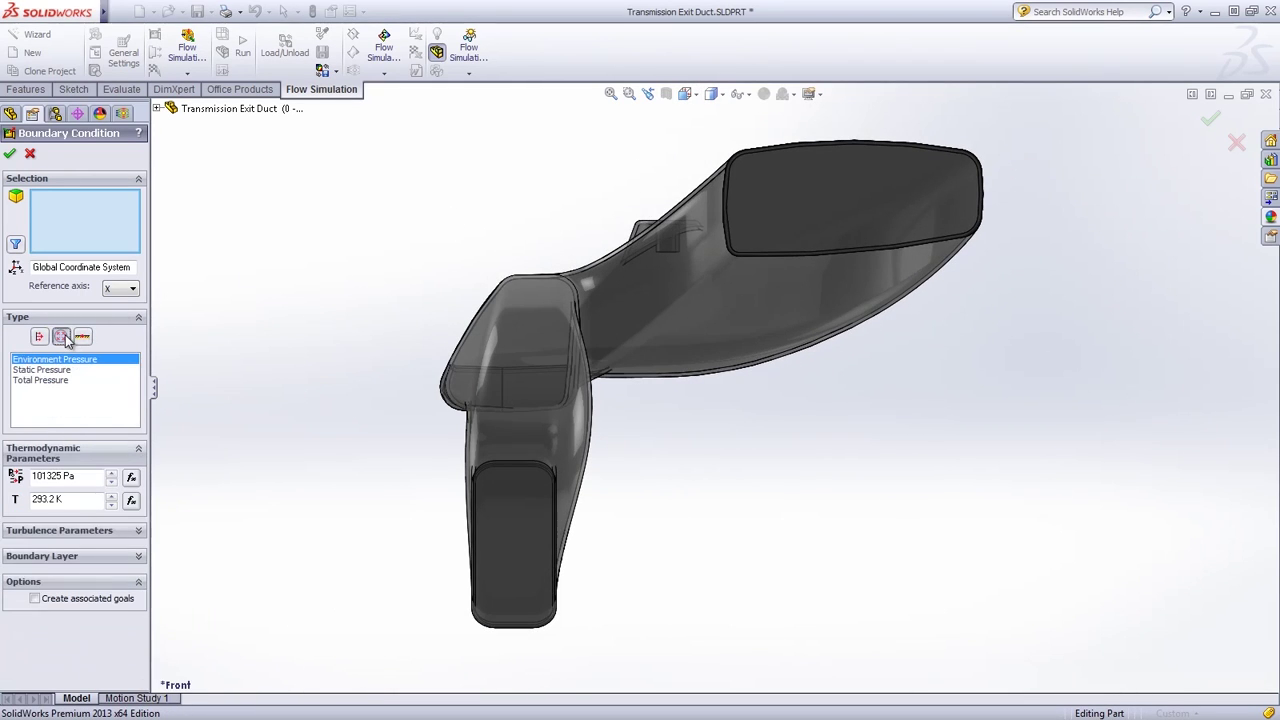
right_click(830, 177)
left_click(850, 183)
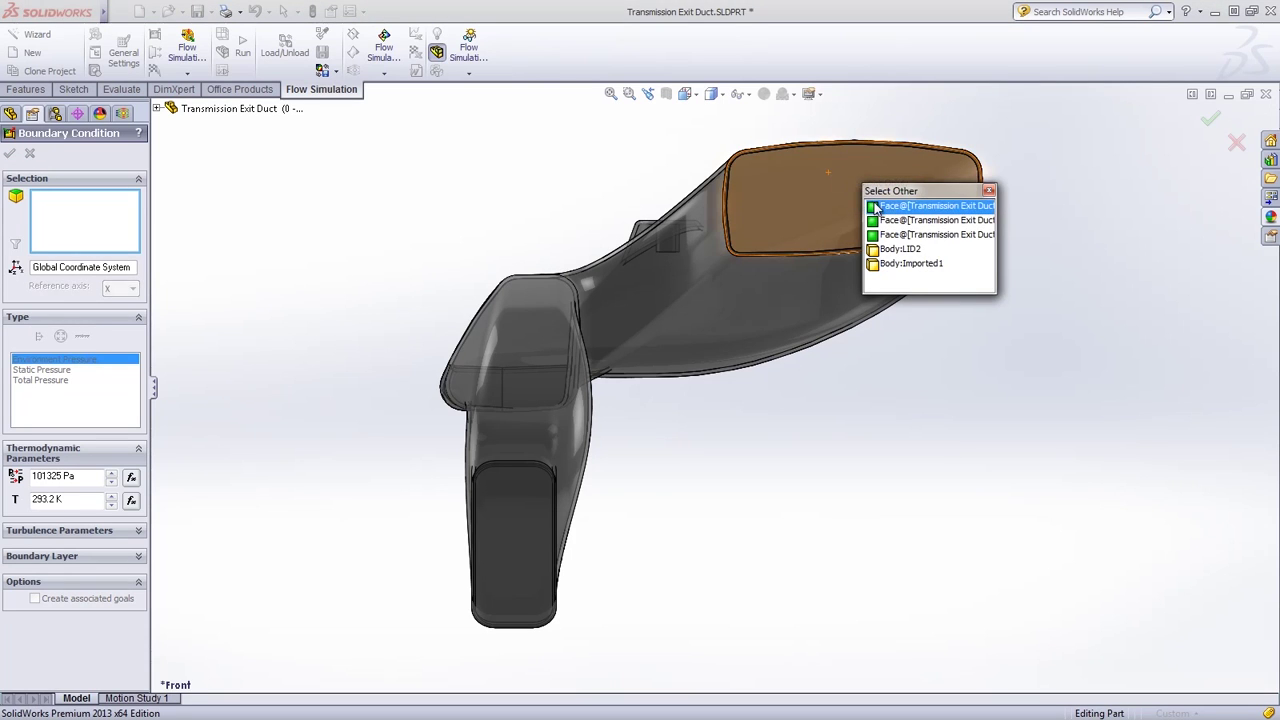
left_click(876, 207)
key("Return")
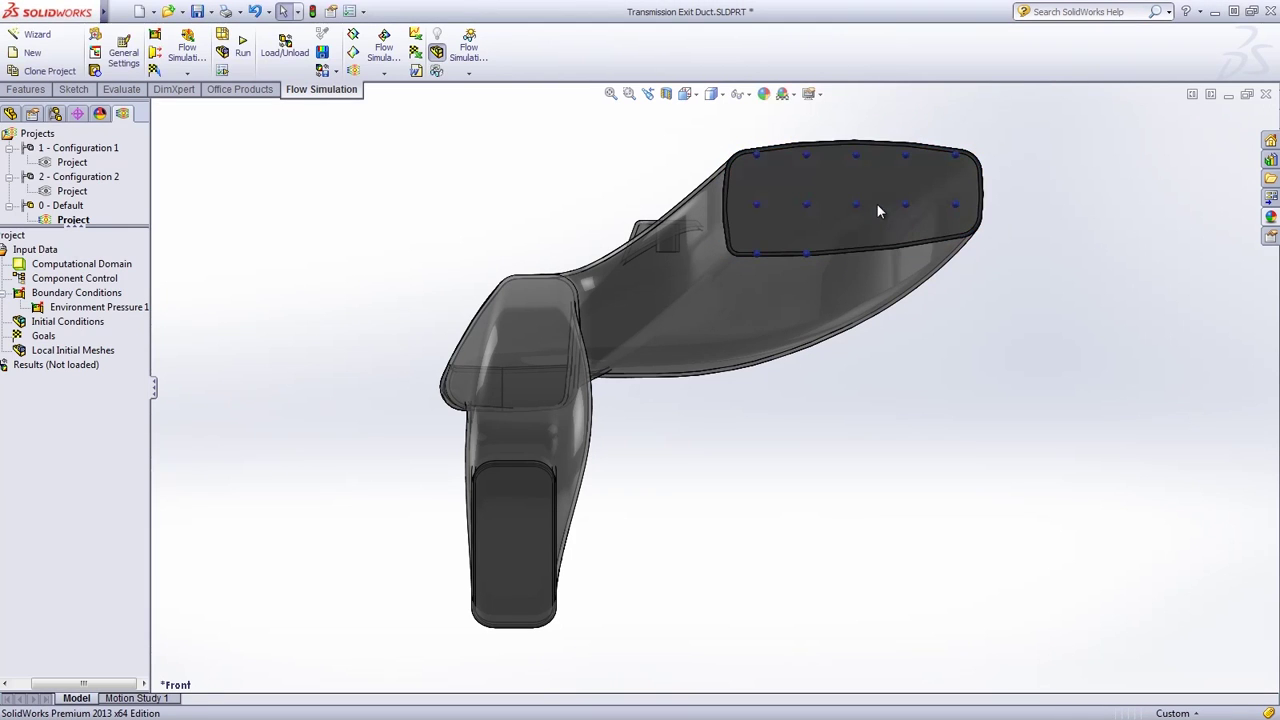
- From the Back view, apply a 0.0125 m^3/s Inlet Volume Flow to the lower opening's inner face
left_click(698, 96)
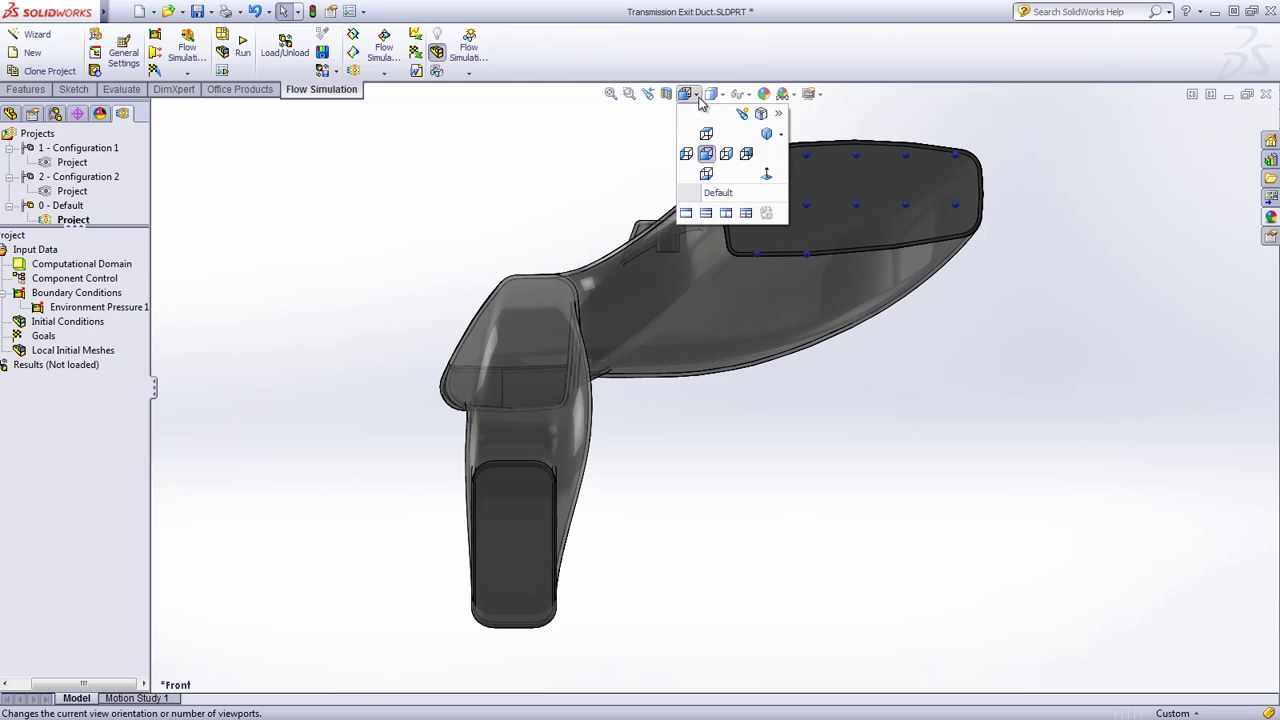
left_click(746, 153)
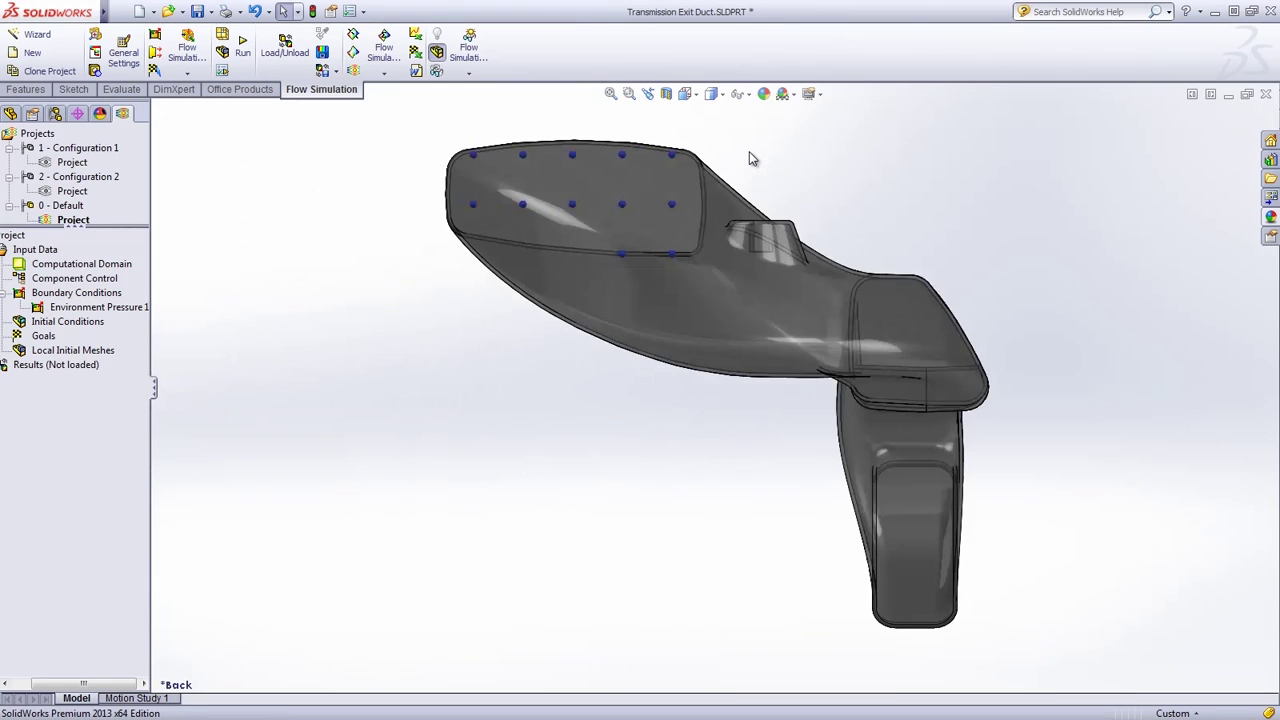
right_click(62, 295)
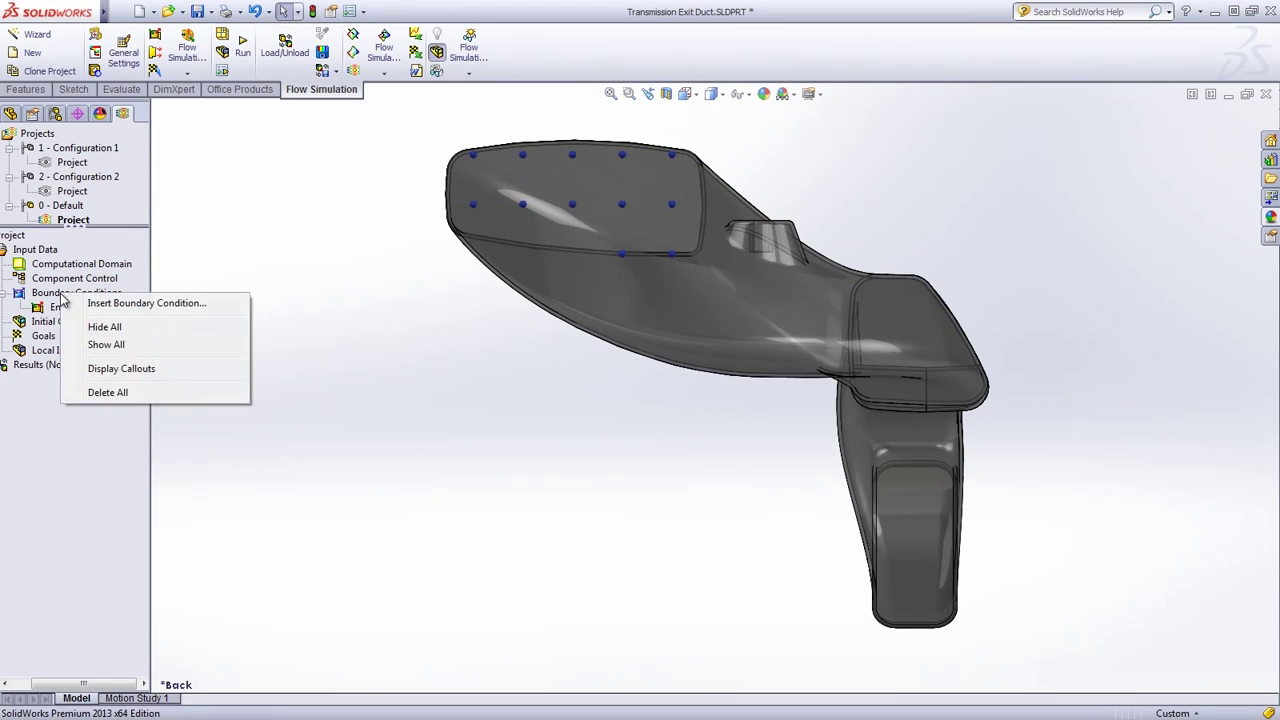
left_click(72, 304)
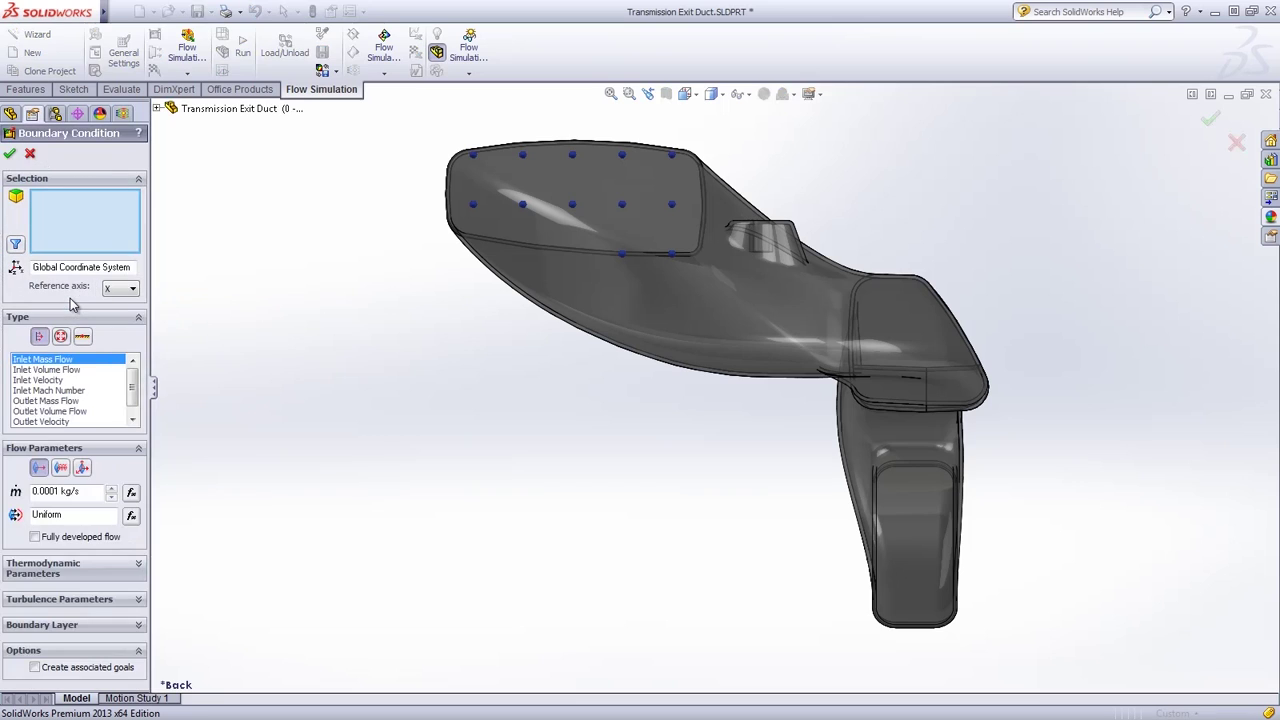
right_click(911, 538)
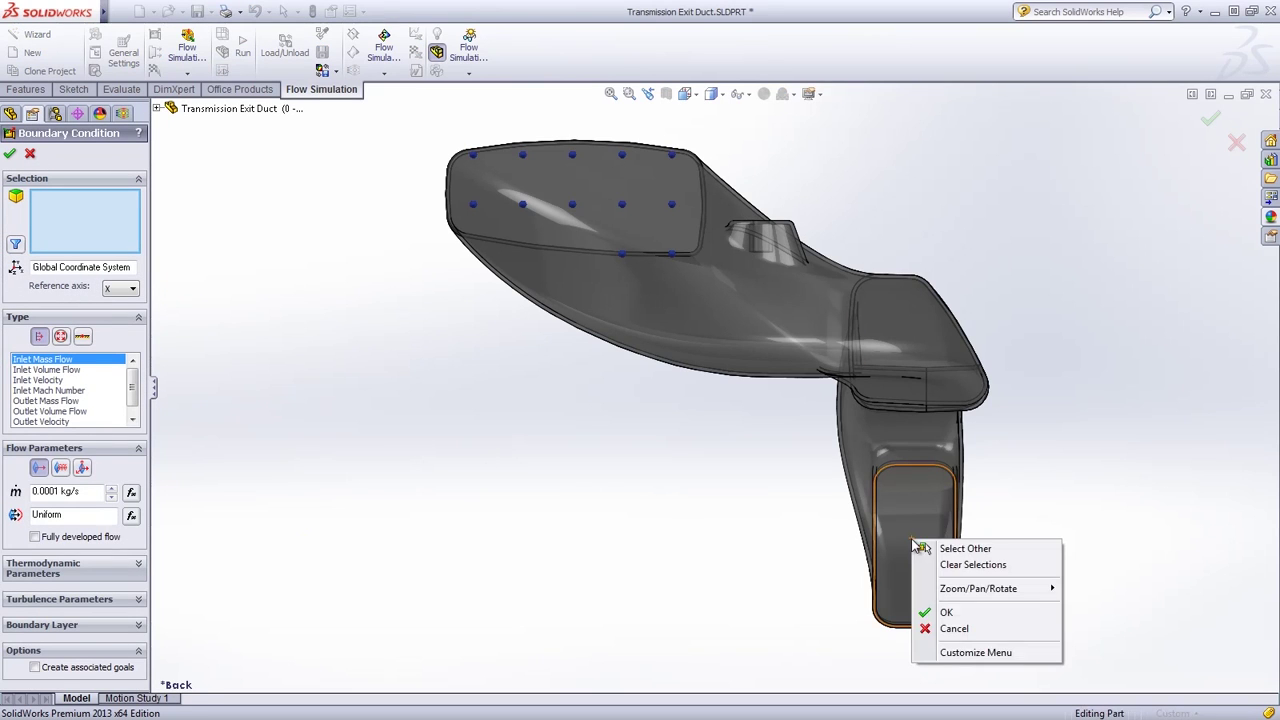
left_click(925, 549)
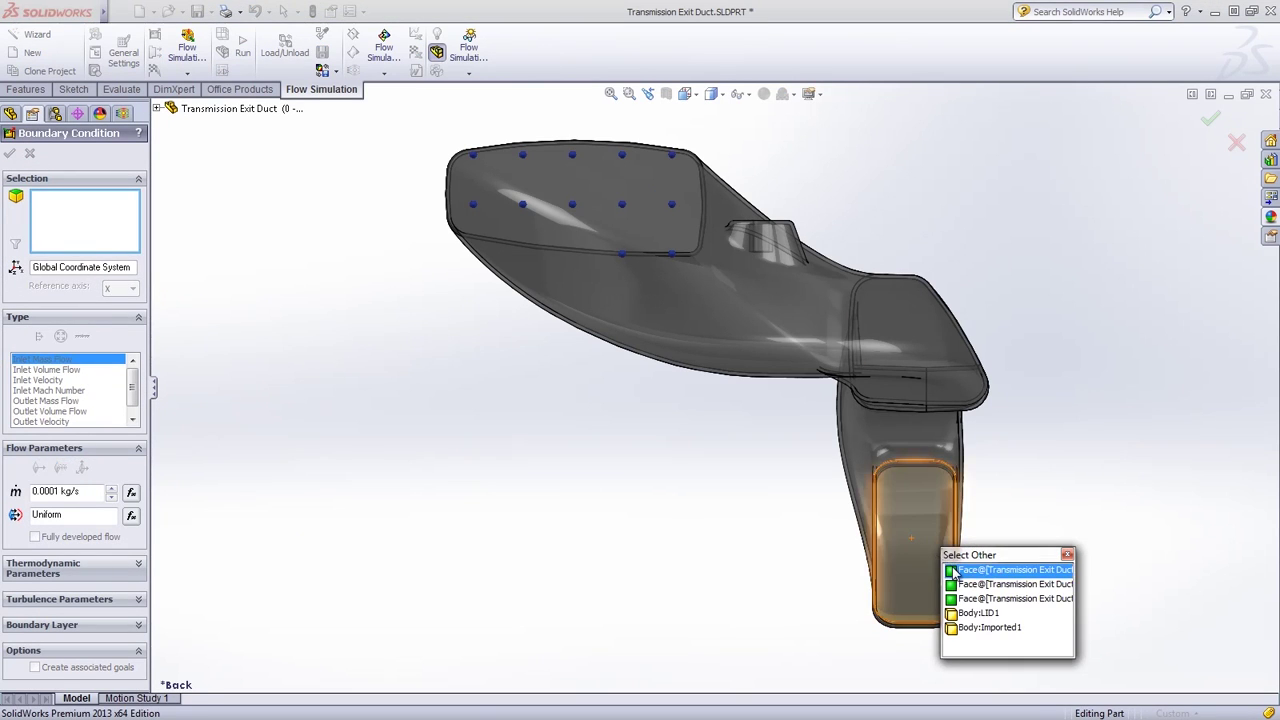
left_click(958, 570)
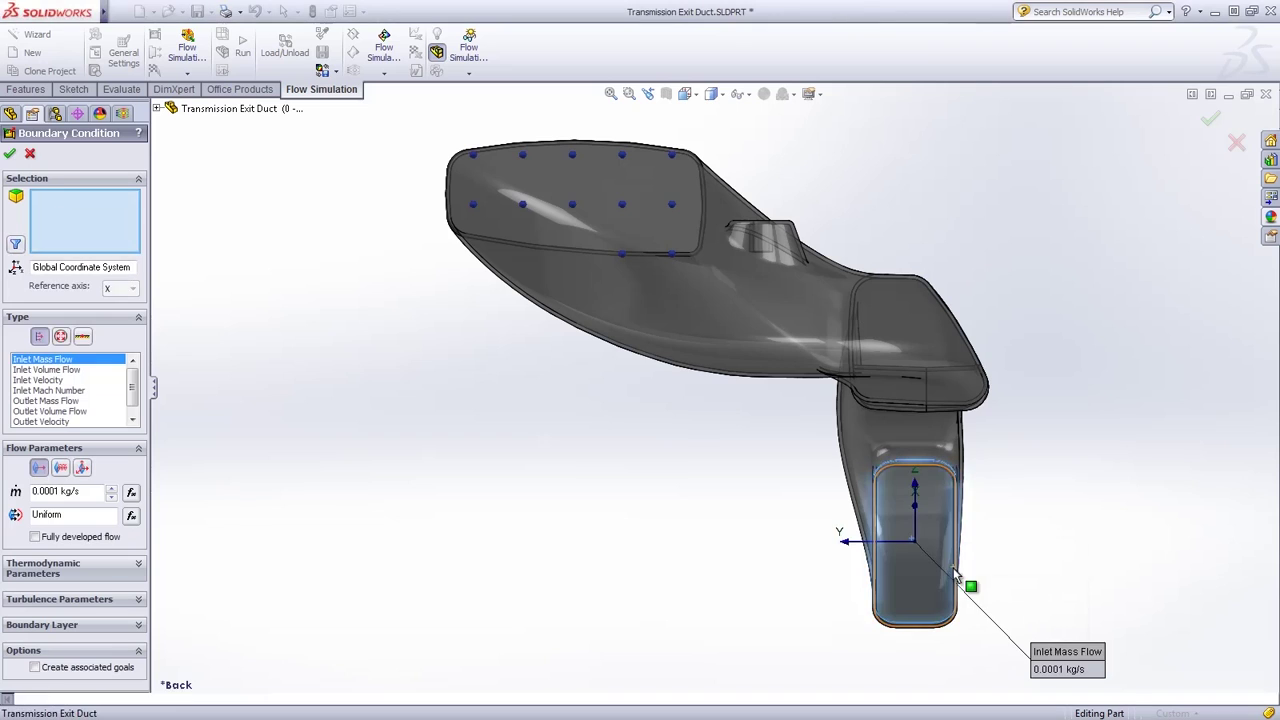
left_click(58, 370)
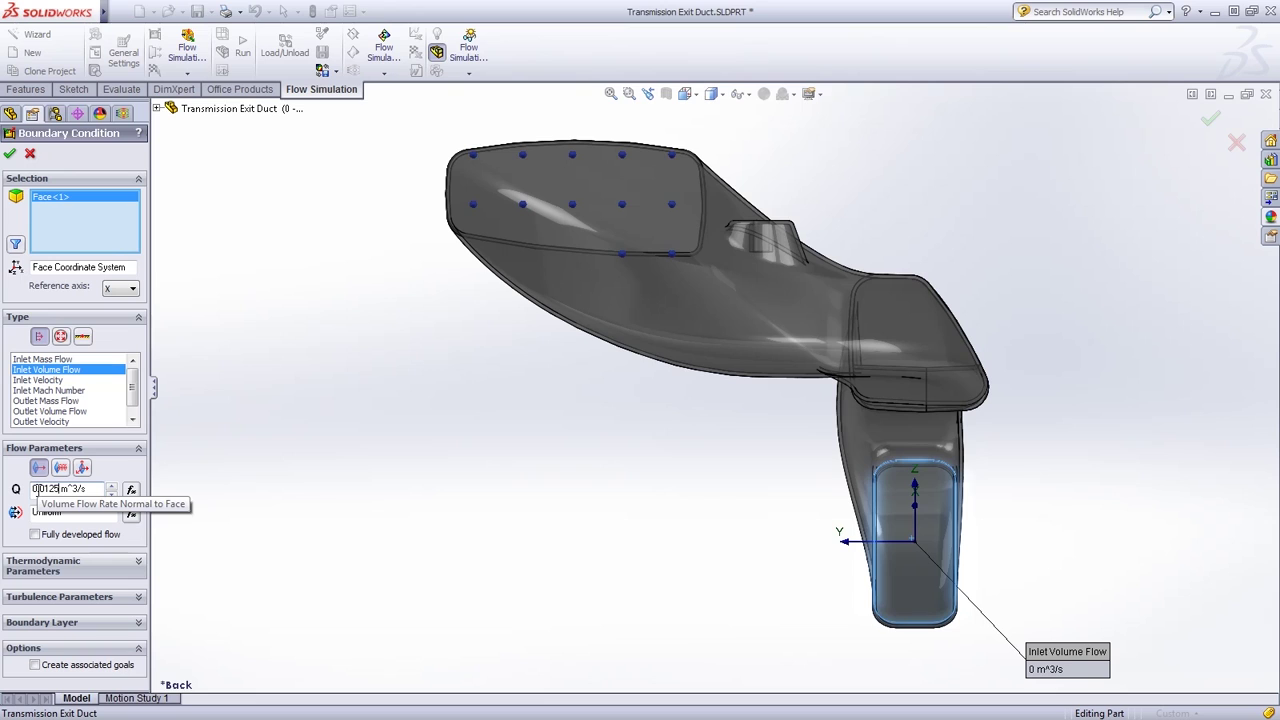
left_click(10, 153)
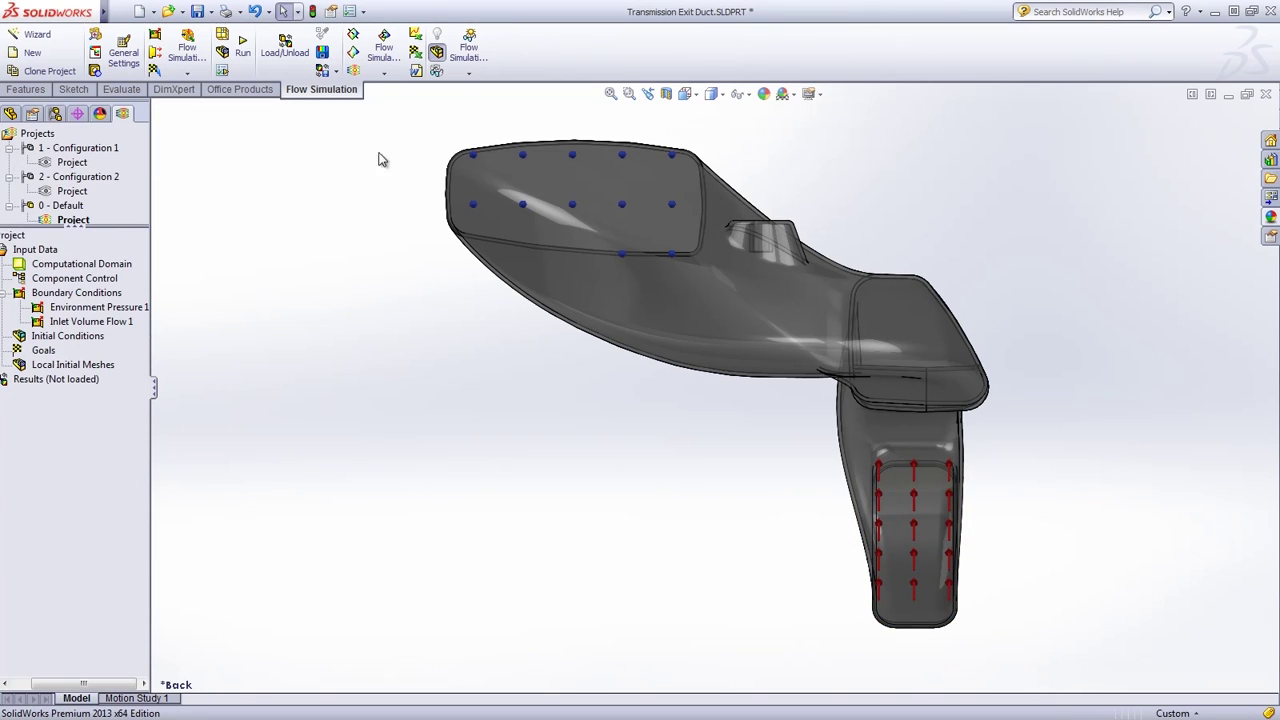
- Return to the default angled view and insert average velocity and mass flow rate global goals
left_click(686, 94)
left_click(706, 196)
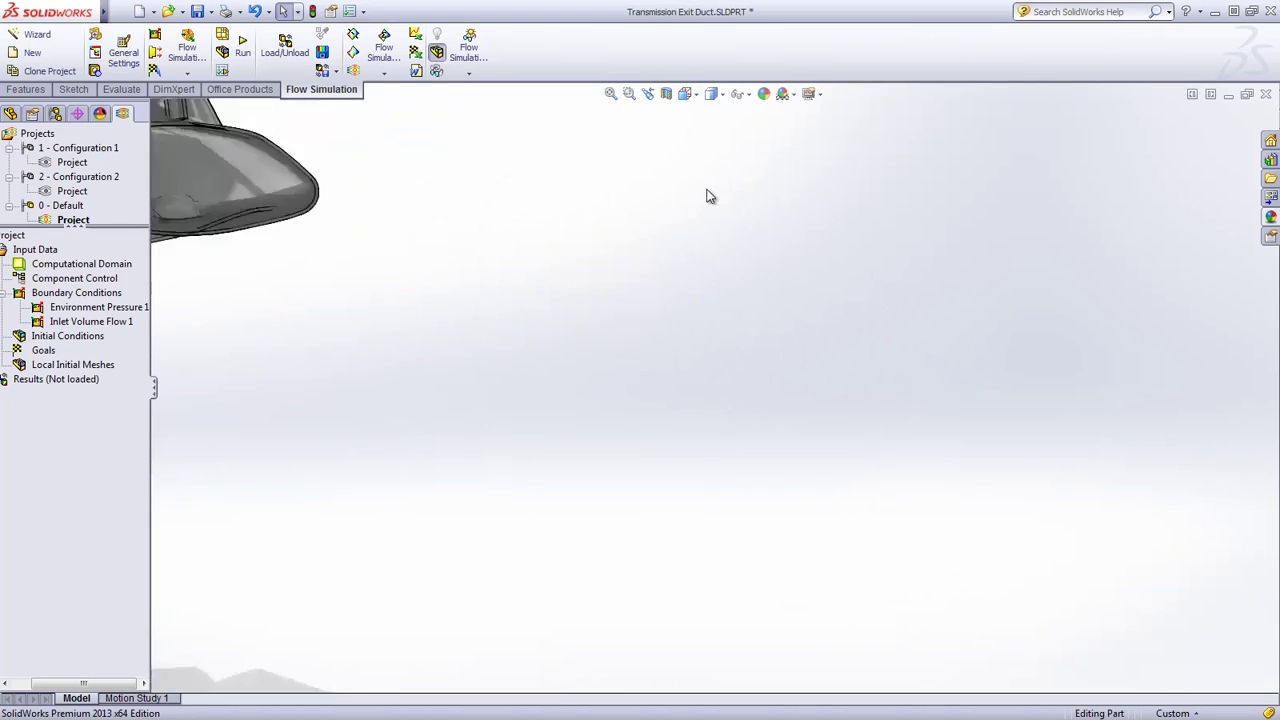
right_click(47, 354)
left_click(66, 363)
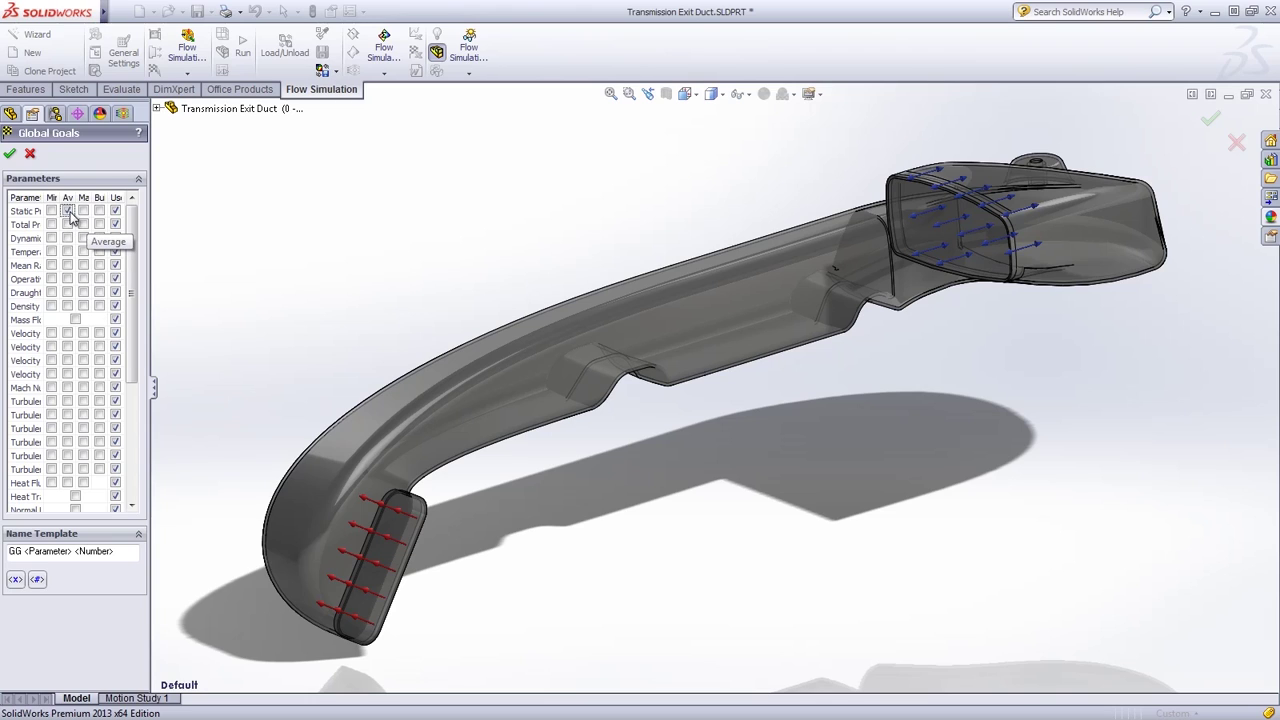
left_click(67, 332)
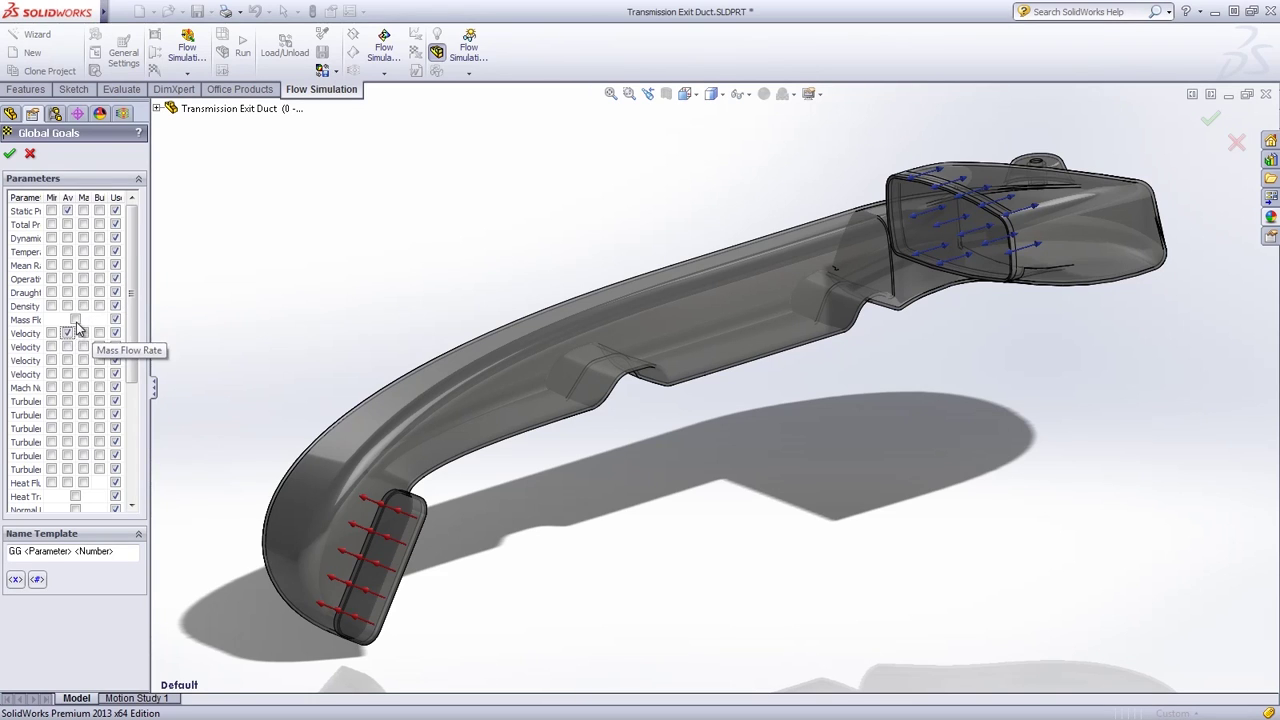
left_click(75, 319)
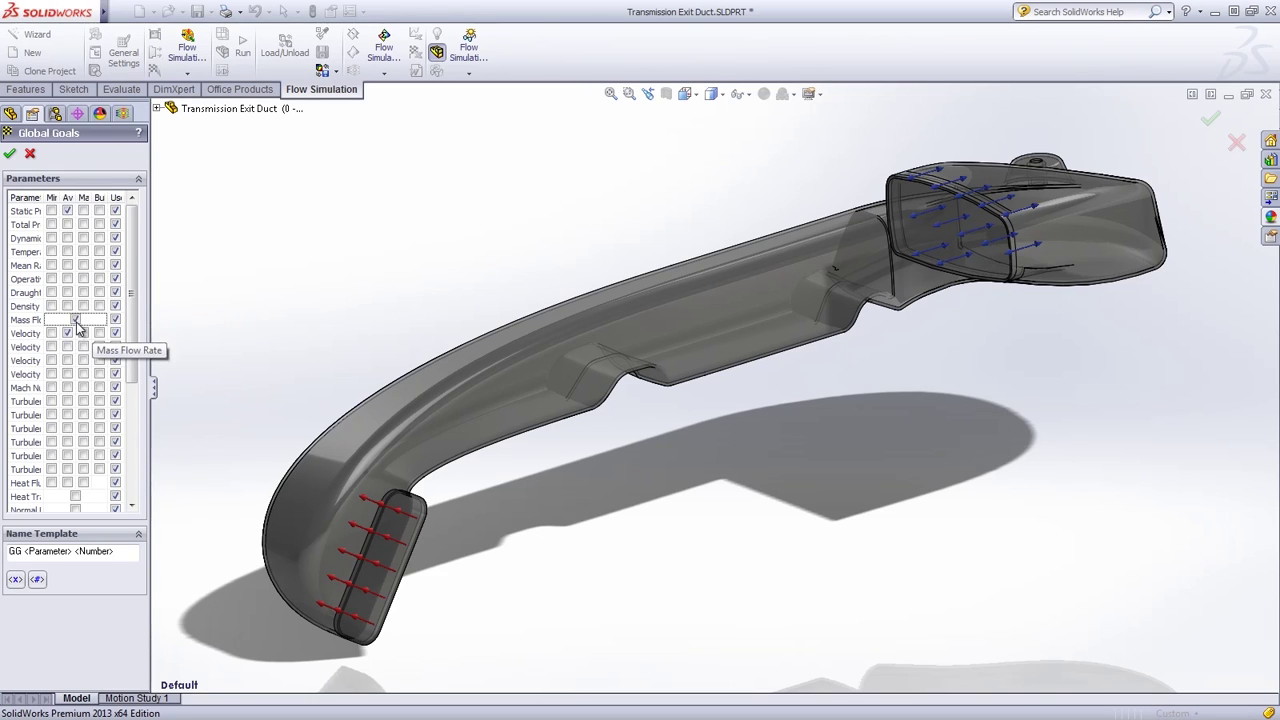
left_click(9, 153)
- Activate Configuration 1's project and display the Cut Plot 1 velocity contours through the duct
double_click(72, 165)
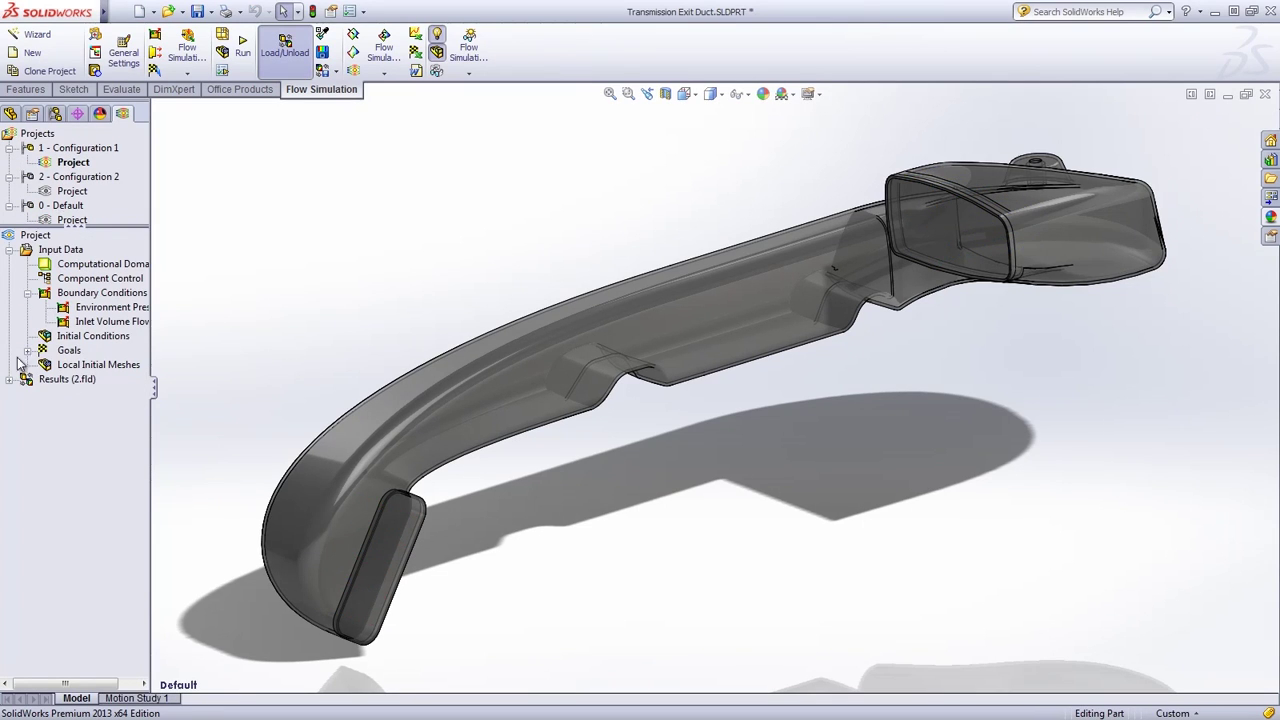
left_click(9, 379)
right_click(86, 424)
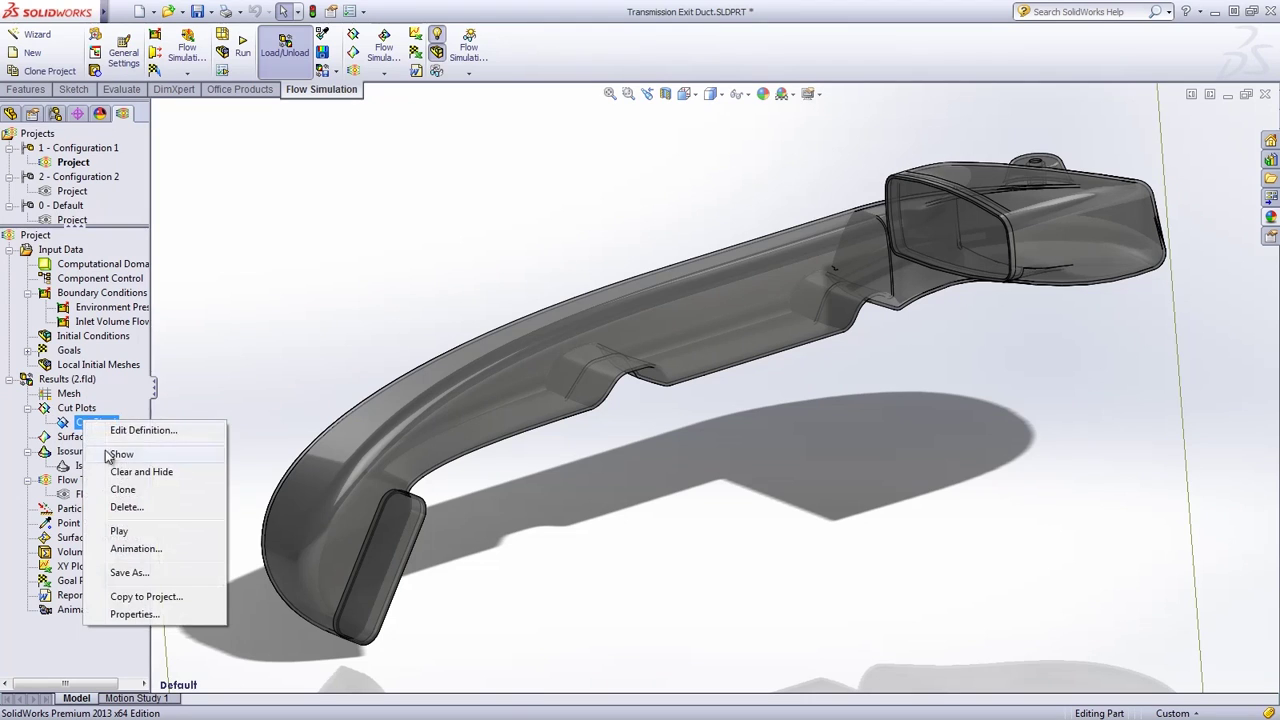
left_click(112, 455)
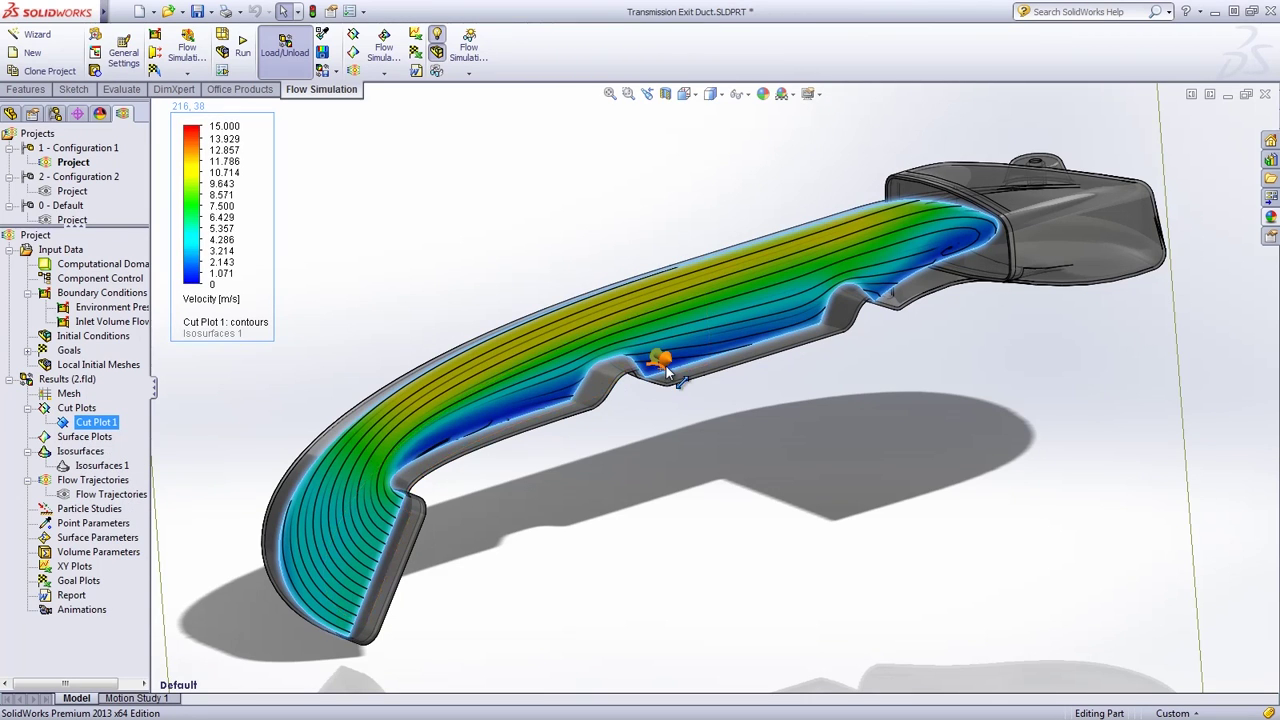
mouse_move(668, 370)
left_mouse_down()
mouse_move(656, 362)
mouse_move(685, 374)
mouse_move(660, 358)
left_mouse_up()
- Set the velocity legend maximum to 10 m/s
mouse_move(183, 210)
mouse_move(177, 230)
left_mouse_down()
mouse_move(179, 262)
mouse_move(188, 162)
left_mouse_up()
left_click(220, 127)
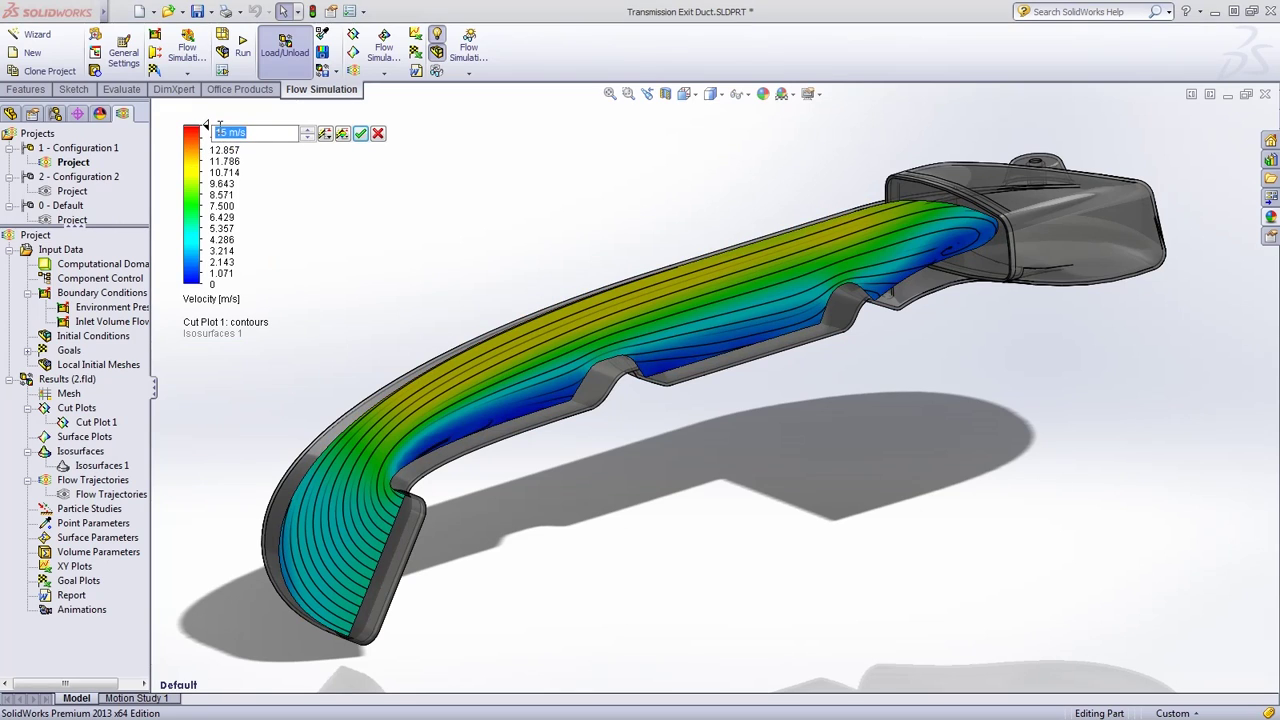
type("10")
key("Return")
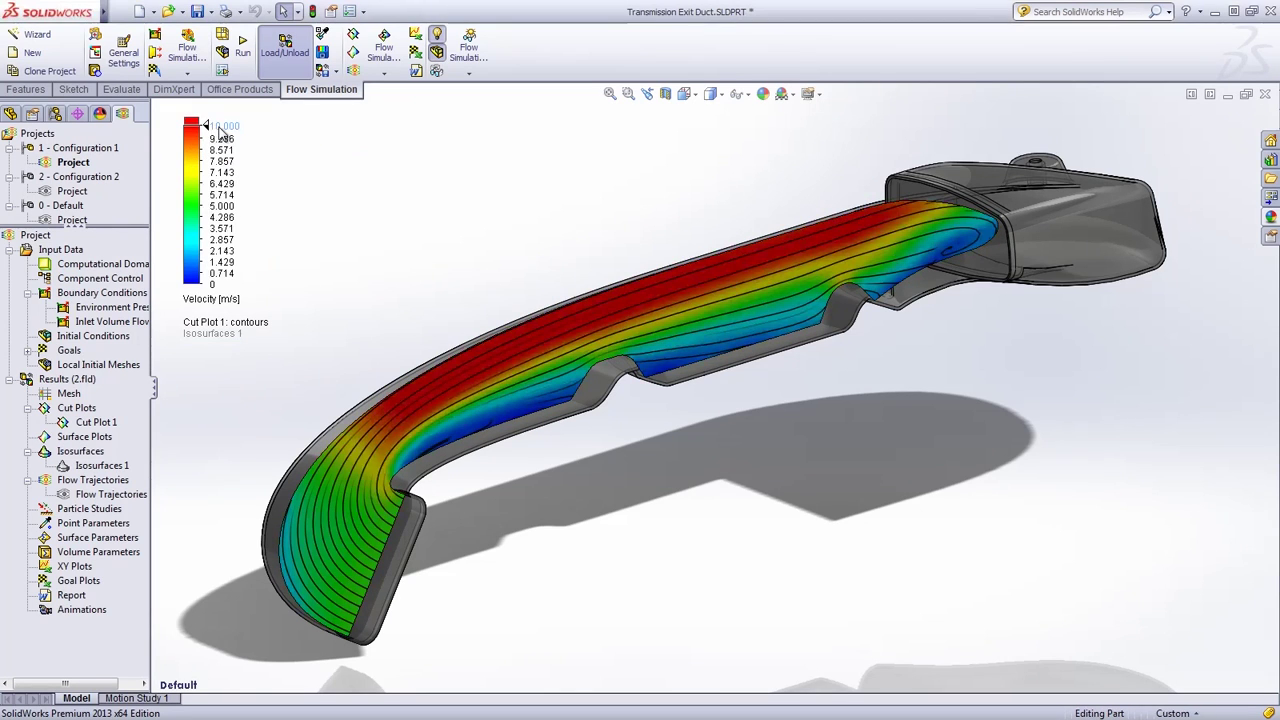
- Move Cut Plot 1's section plane to a new position in the duct
left_click(118, 421)
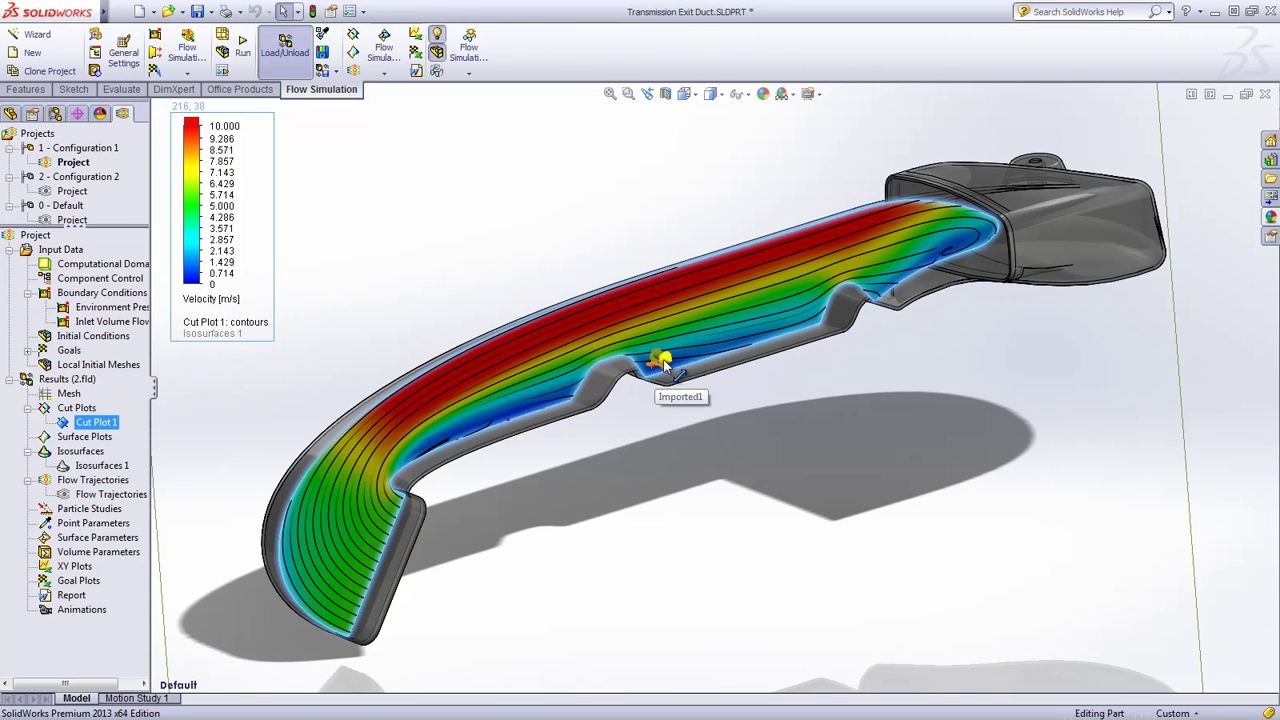
mouse_move(663, 362)
left_mouse_down()
mouse_move(649, 363)
mouse_move(664, 372)
left_mouse_up()
scroll(753, 331, "down", 5)
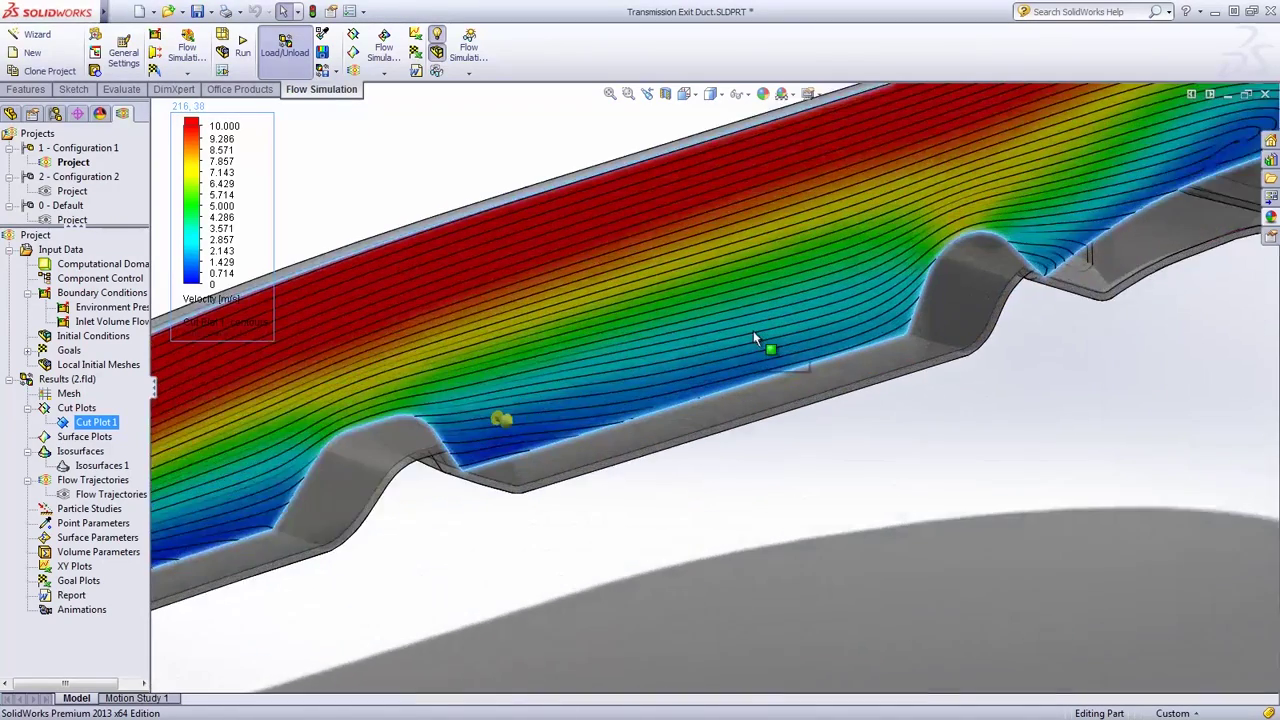
scroll(756, 334, "up", 8)
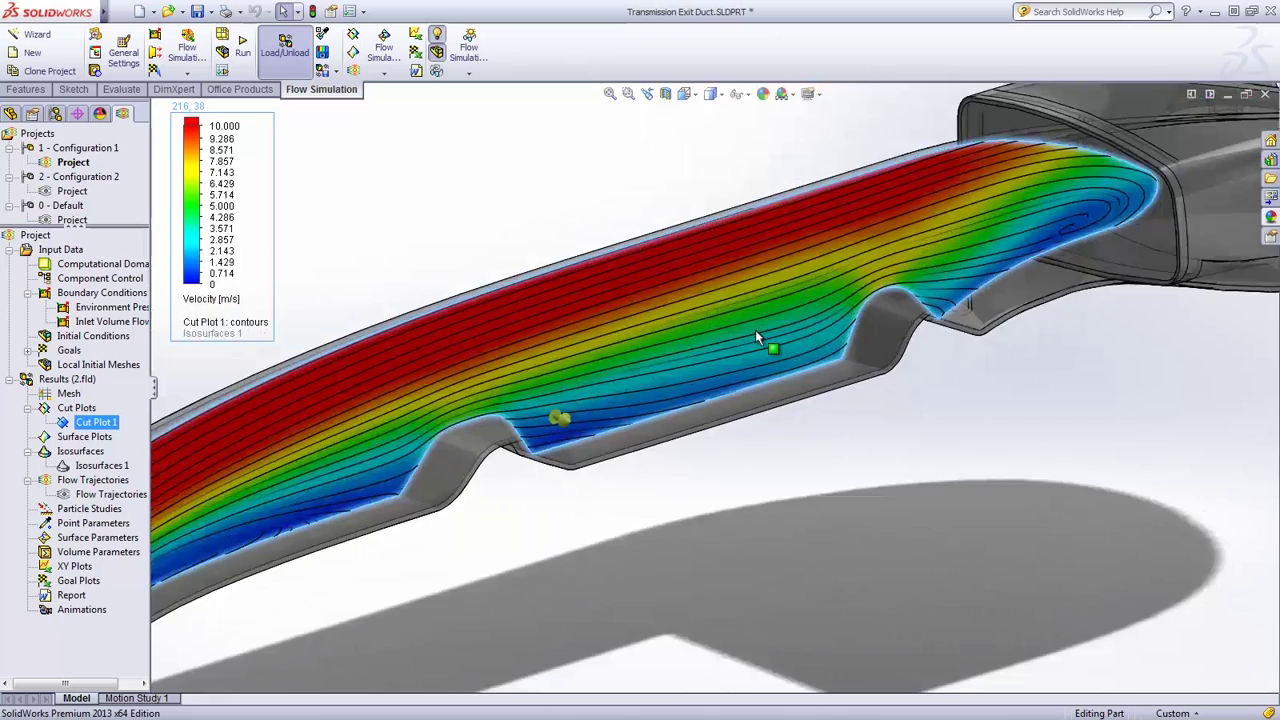
right_click(105, 425)
- Hide Cut Plot 1, then play, orbit around and stop the Flow Trajectories 1 animation
left_click(140, 463)
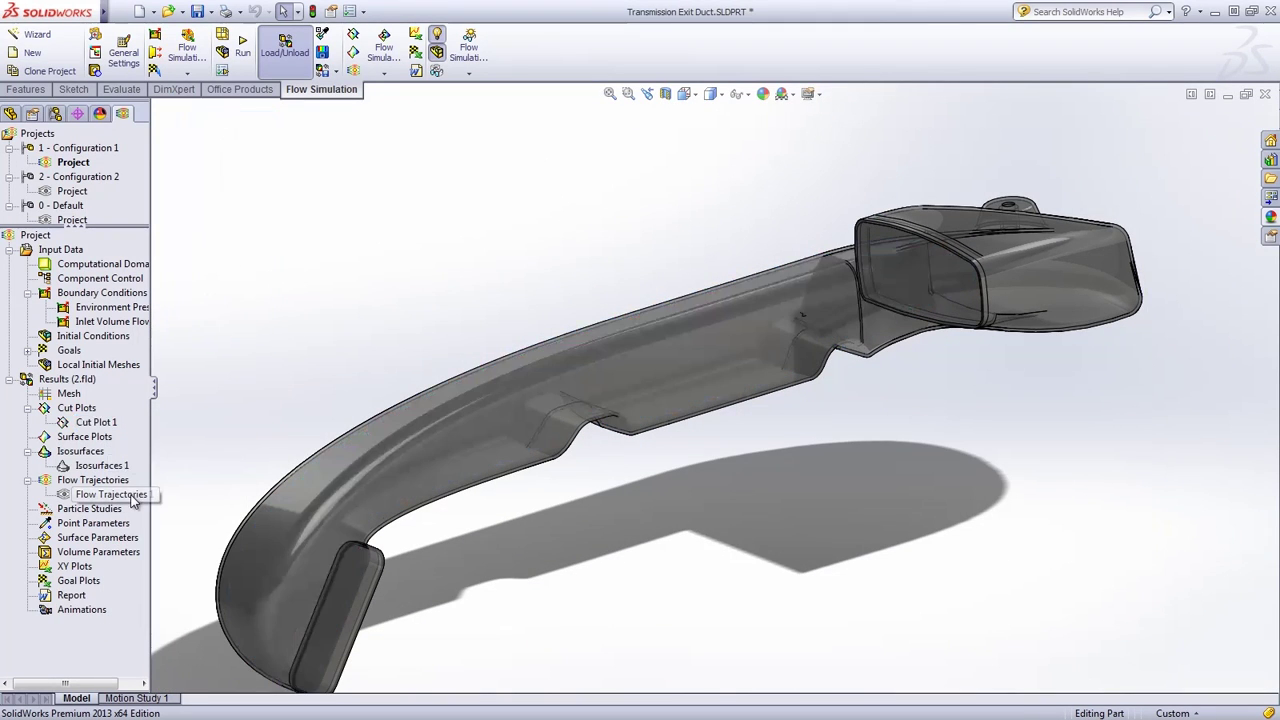
right_click(150, 494)
left_click(166, 364)
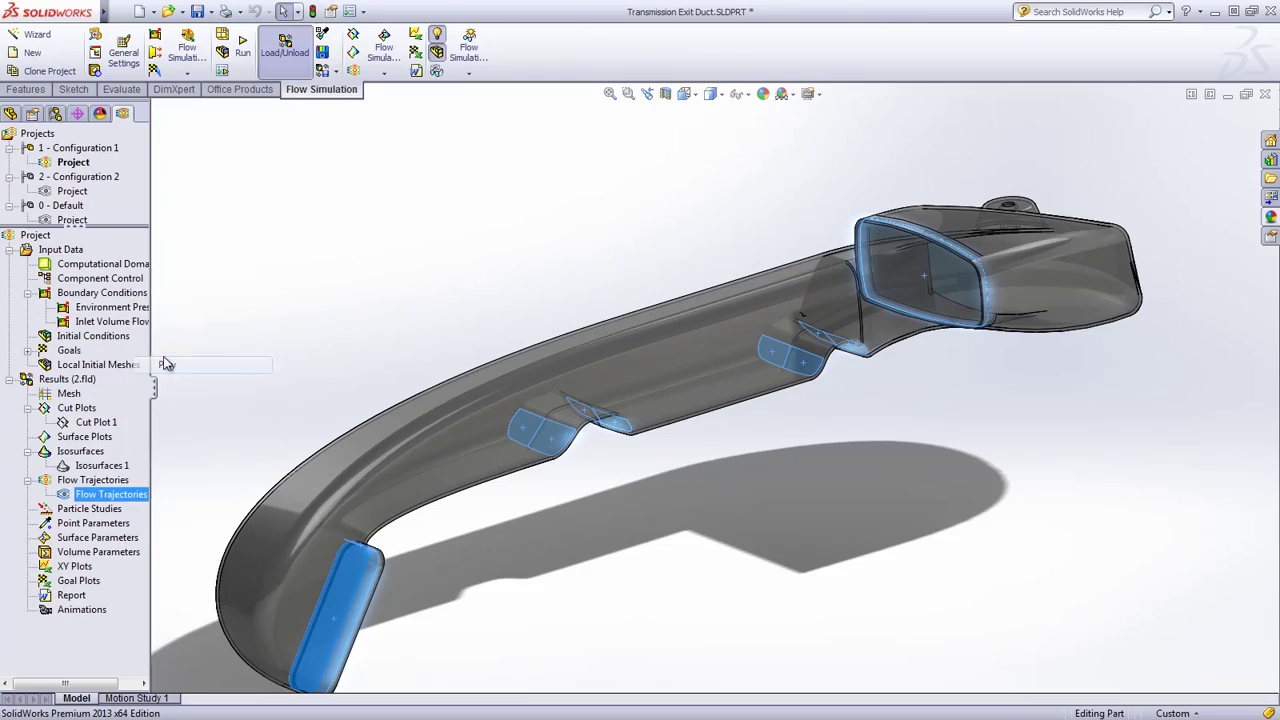
middle_click_drag(706, 209, 801, 286)
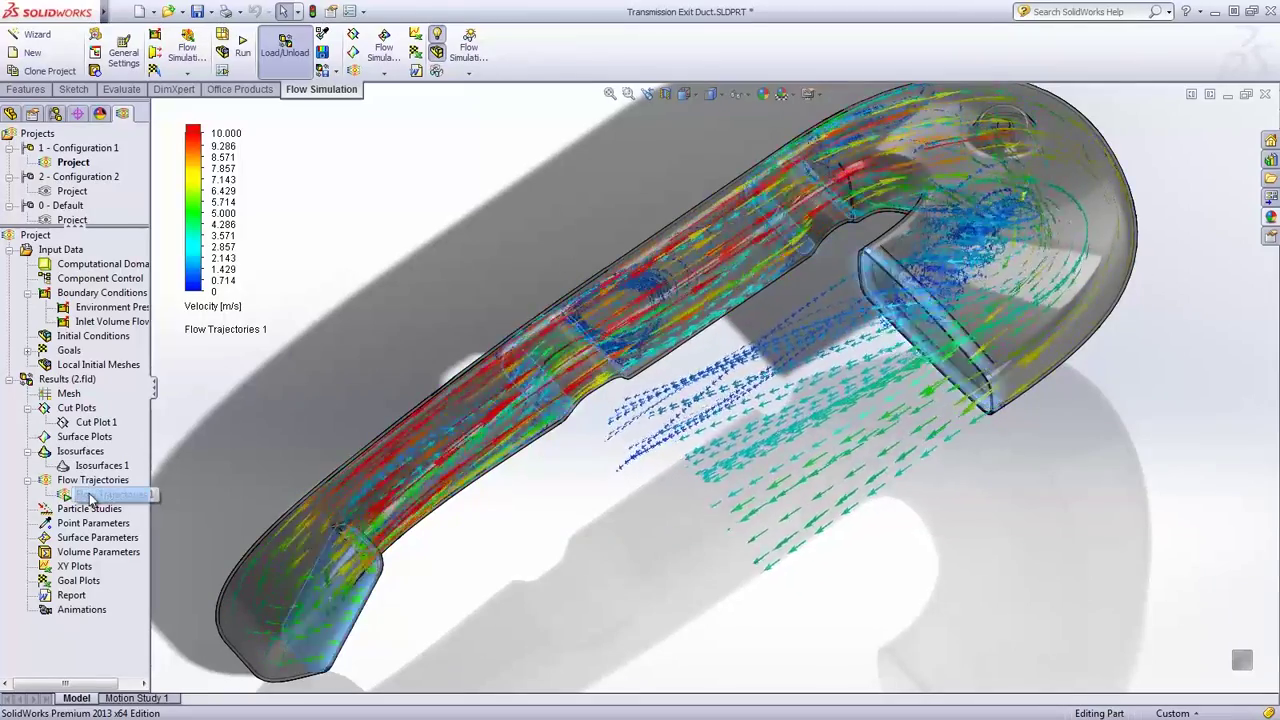
right_click(108, 494)
left_click(127, 363)
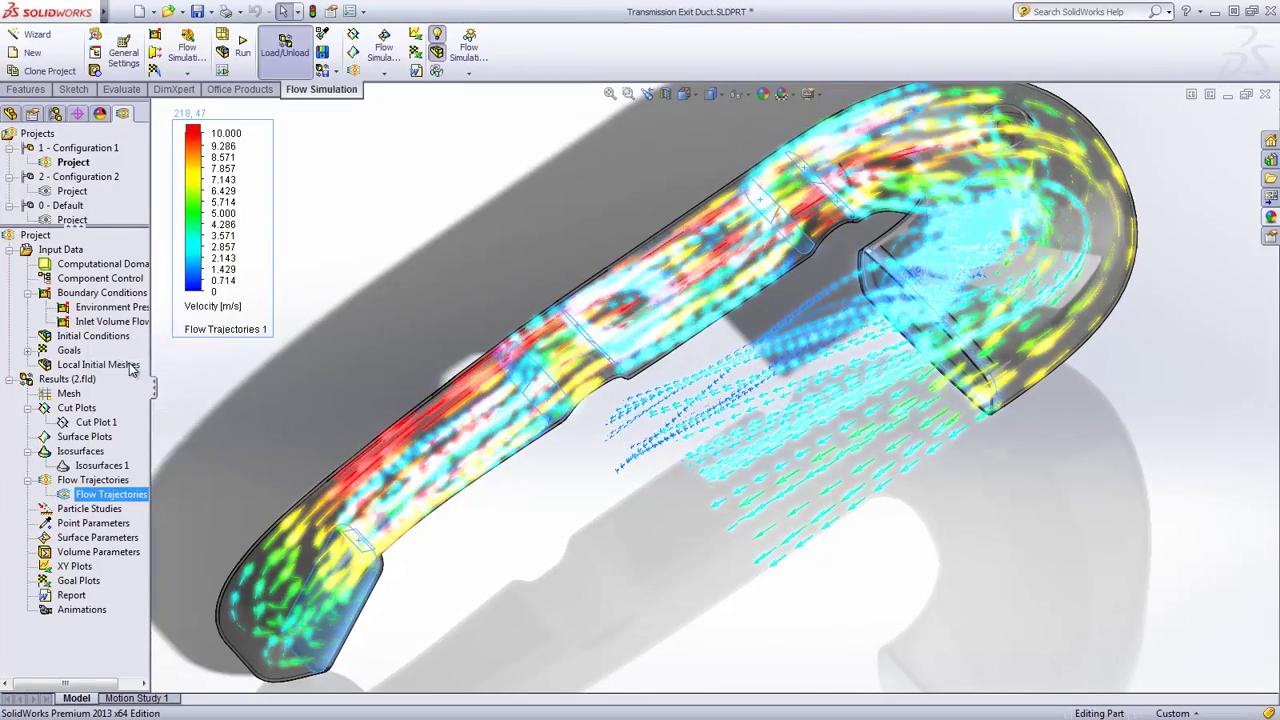
- Activate Configuration 2, play Flow Trajectories 1 while zooming on the outlet, then hide it
left_click(74, 192)
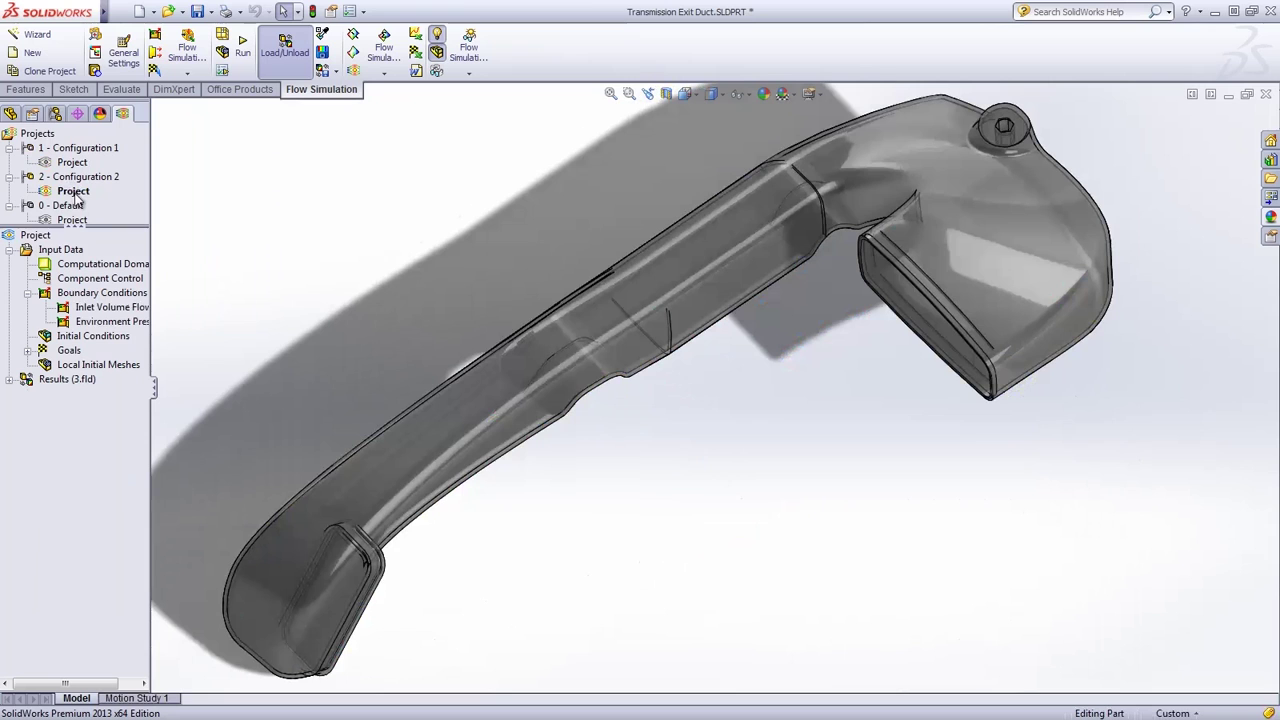
left_click(9, 380)
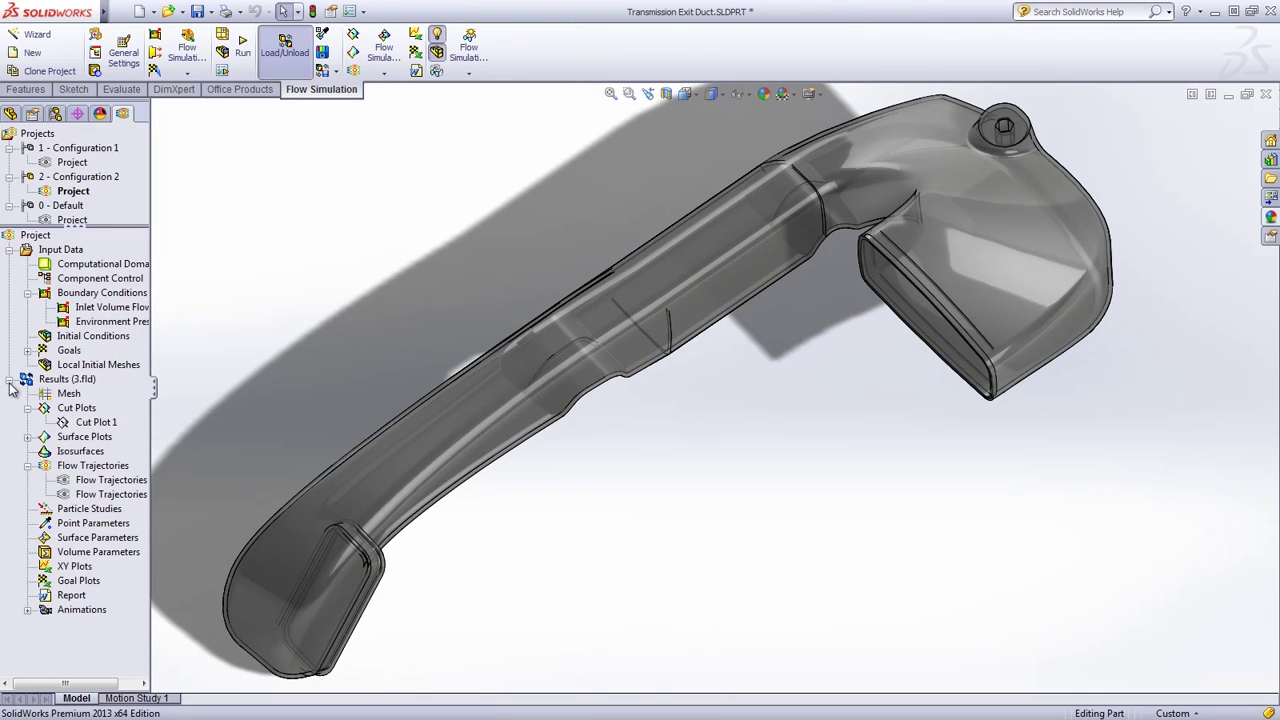
right_click(95, 481)
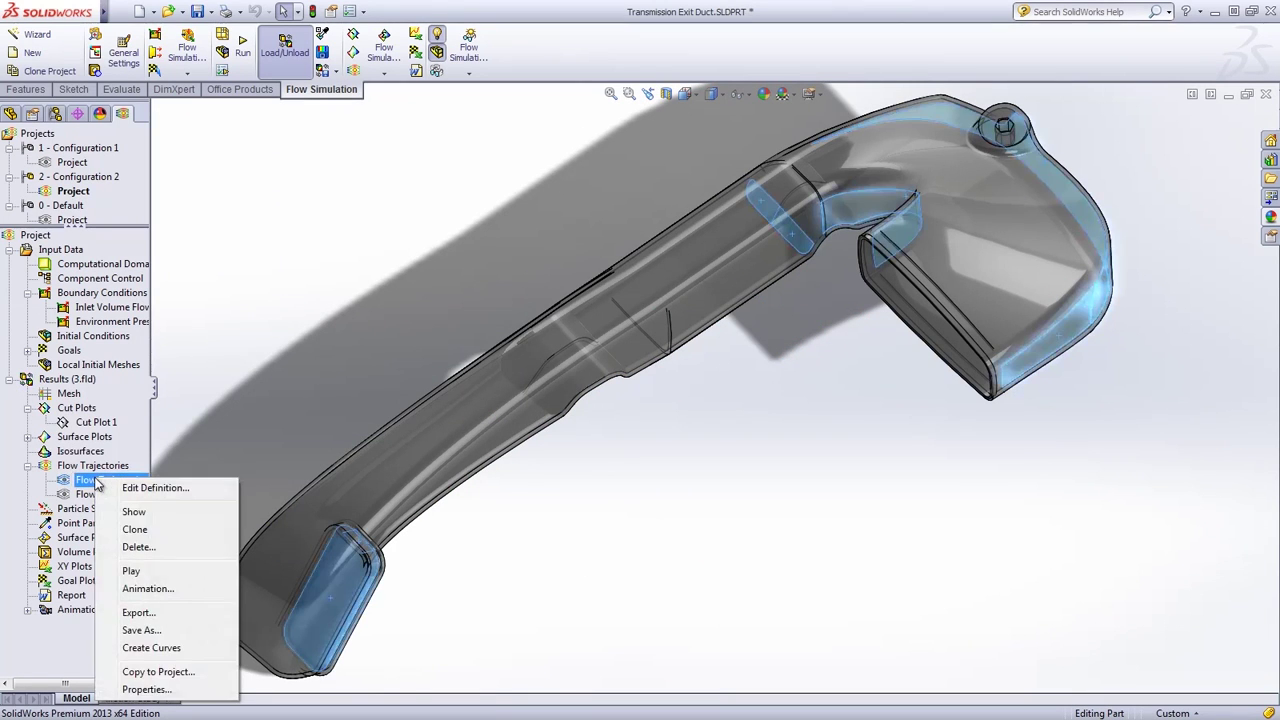
left_click(129, 568)
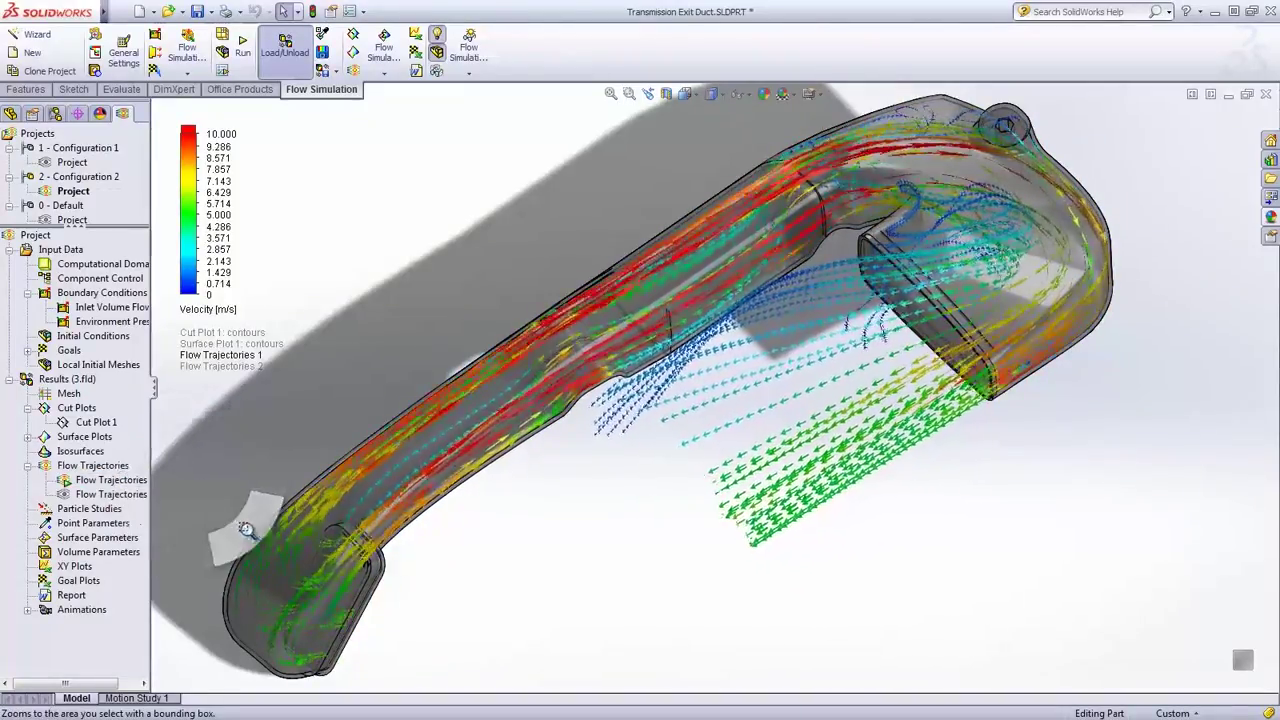
left_click_drag(745, 122, 1127, 420)
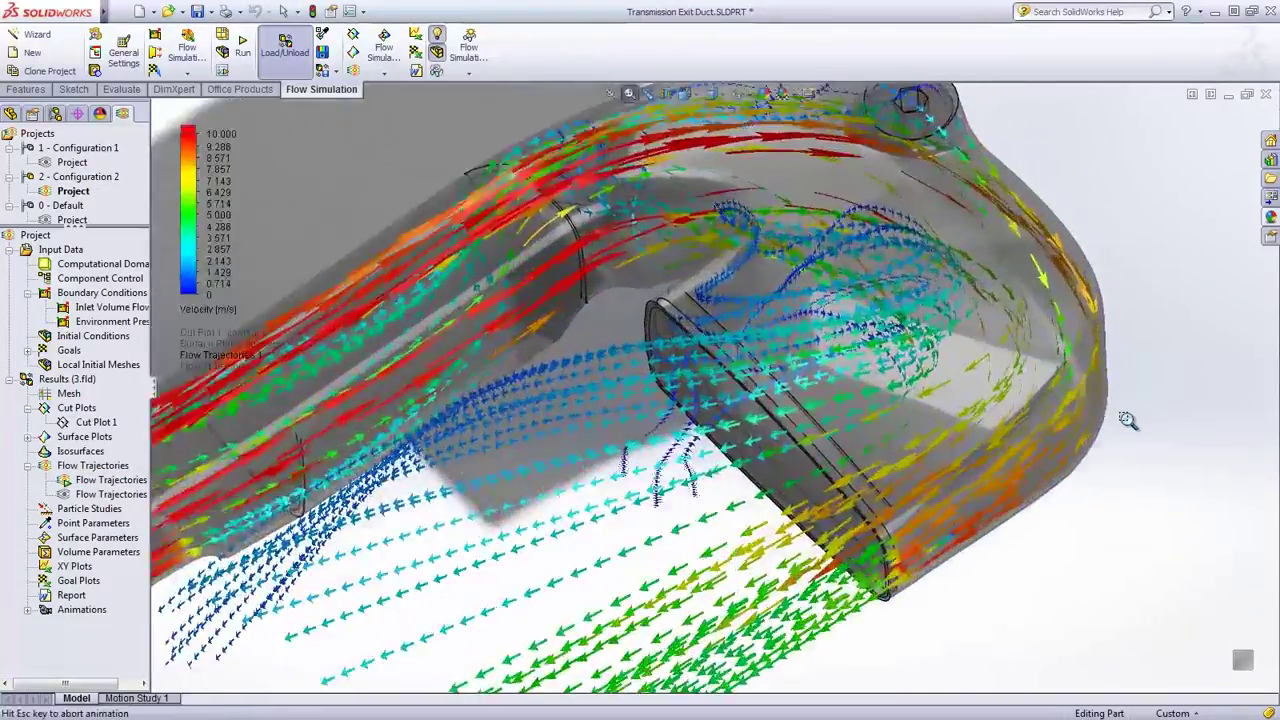
key("Escape")
key("ctrl+shift+z")
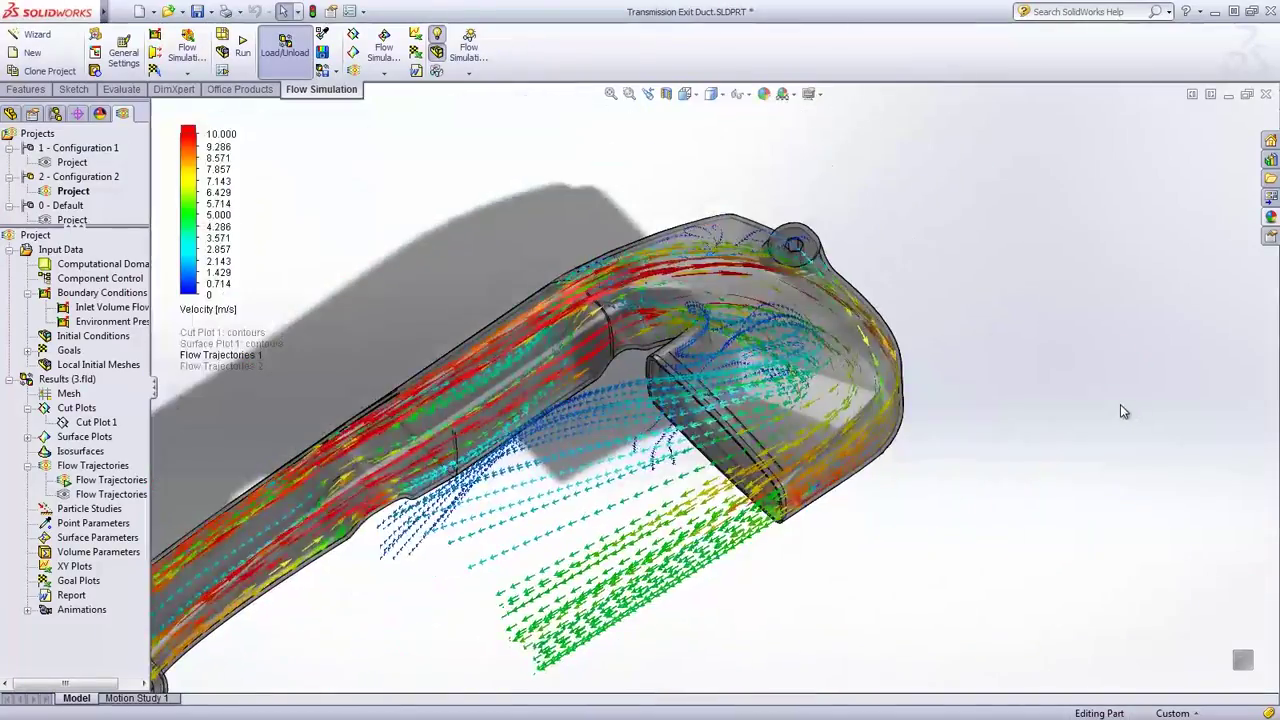
middle_click_drag(557, 523, 812, 400, "ctrl")
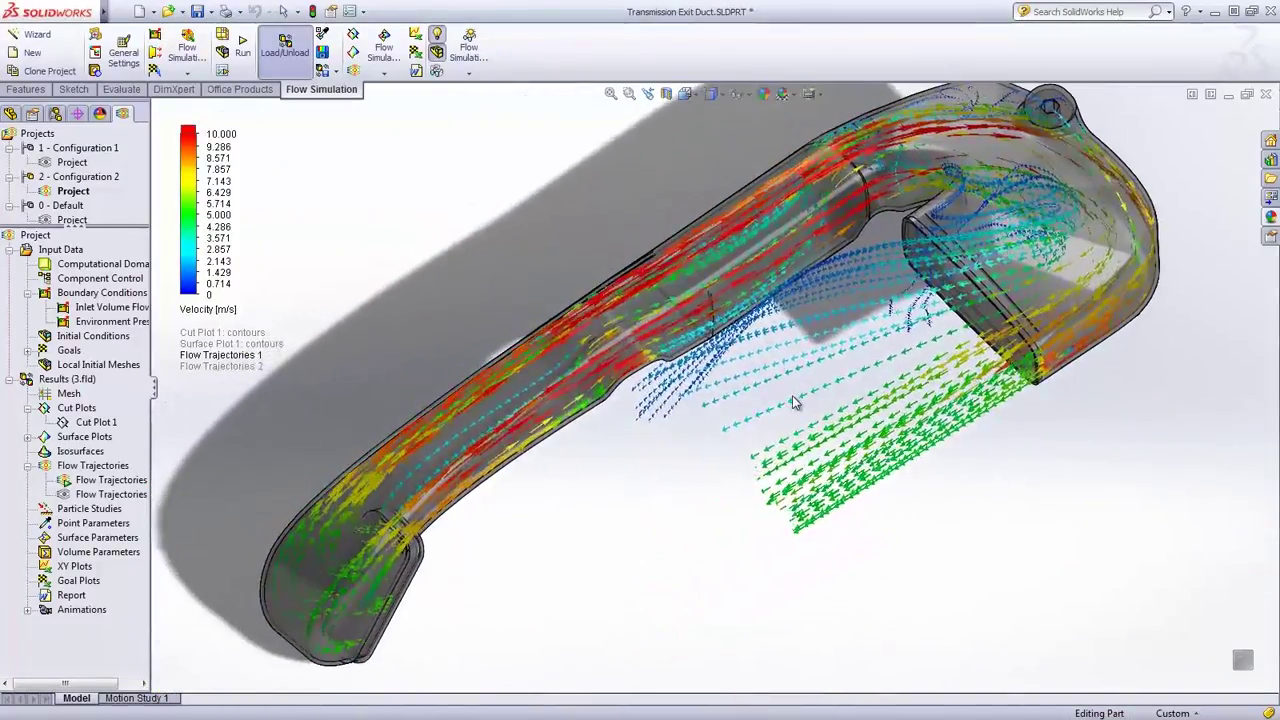
right_click(107, 484)
left_click(185, 273)
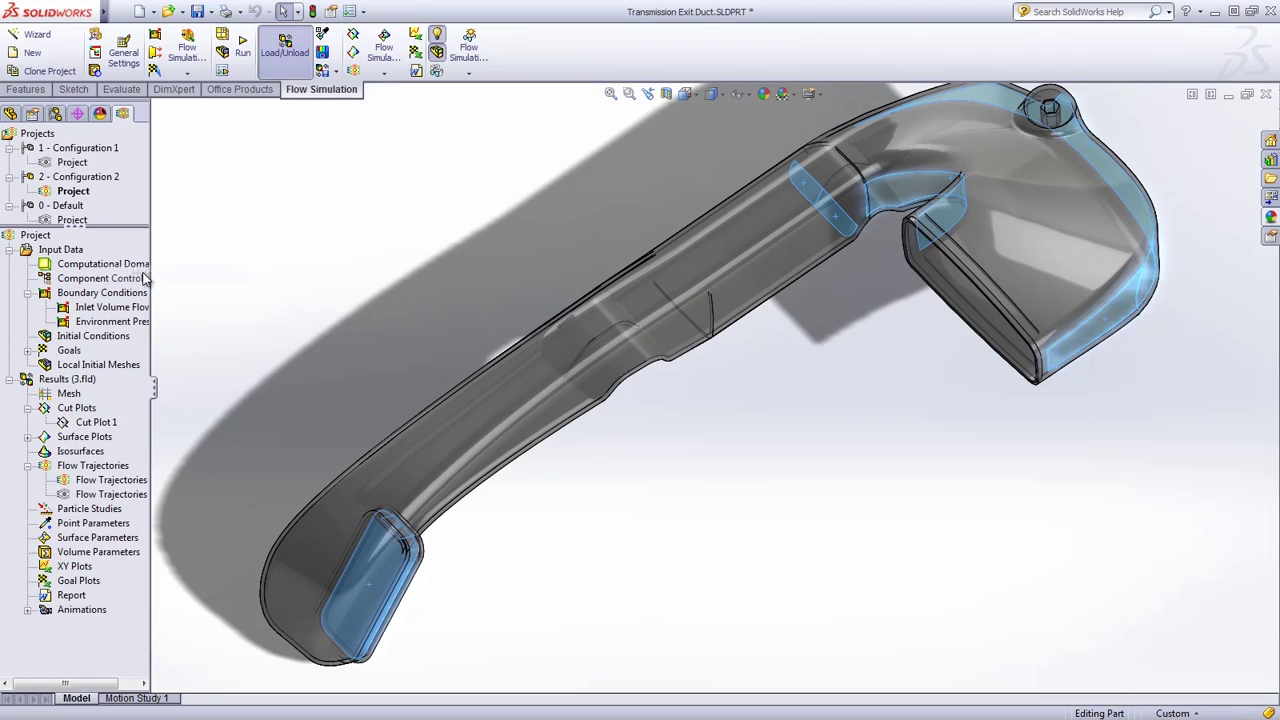
- Play the Flow Trajectories 2 particle animation, then hide it
left_click(97, 493)
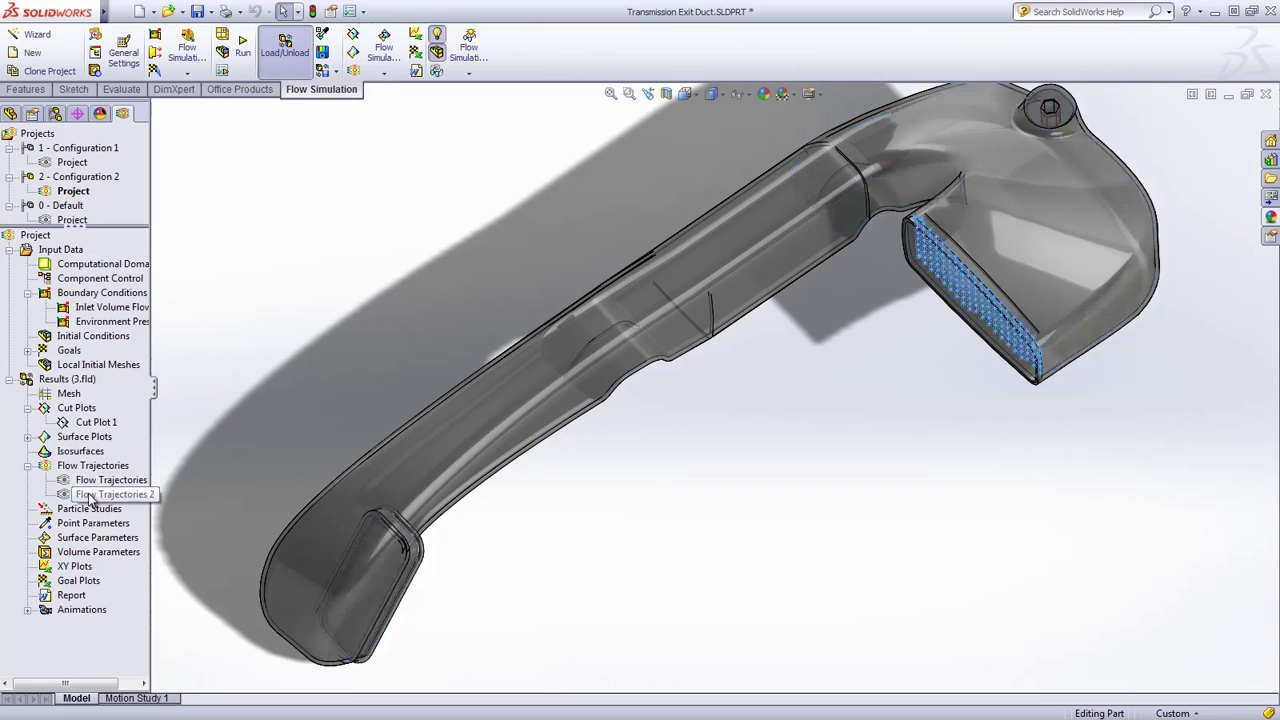
right_click(99, 493)
left_click(120, 367)
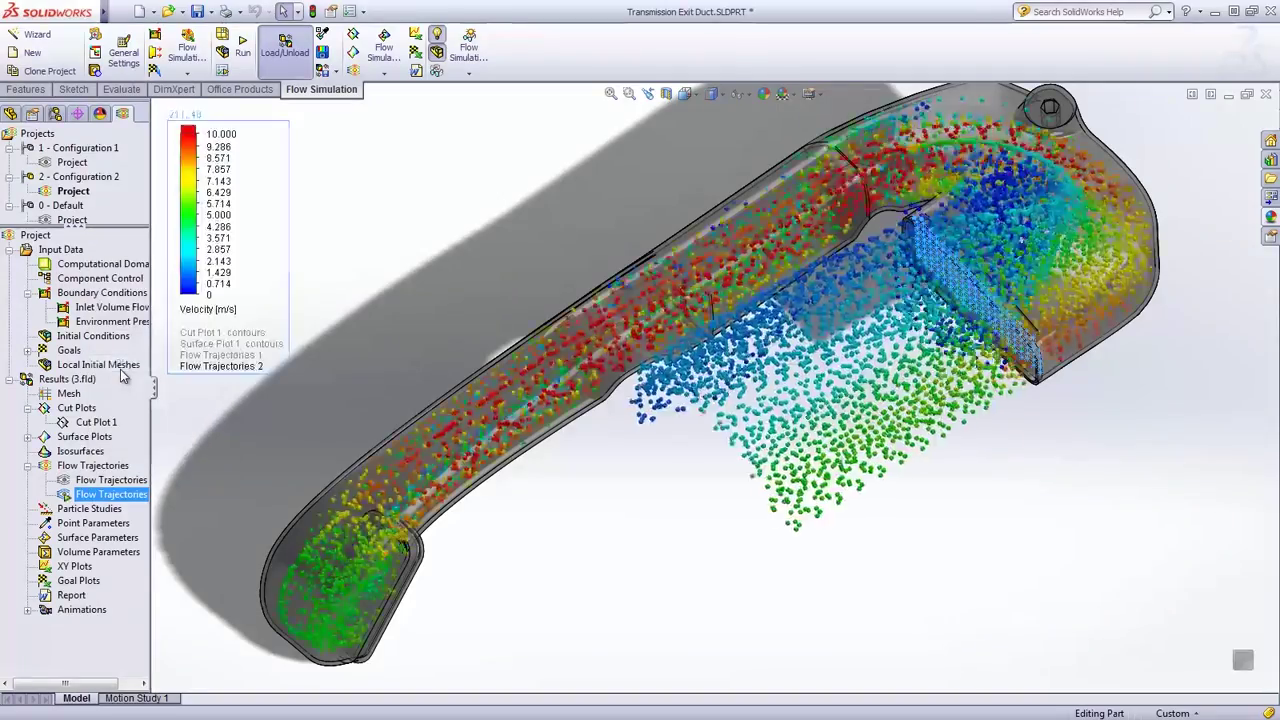
left_click(251, 386)
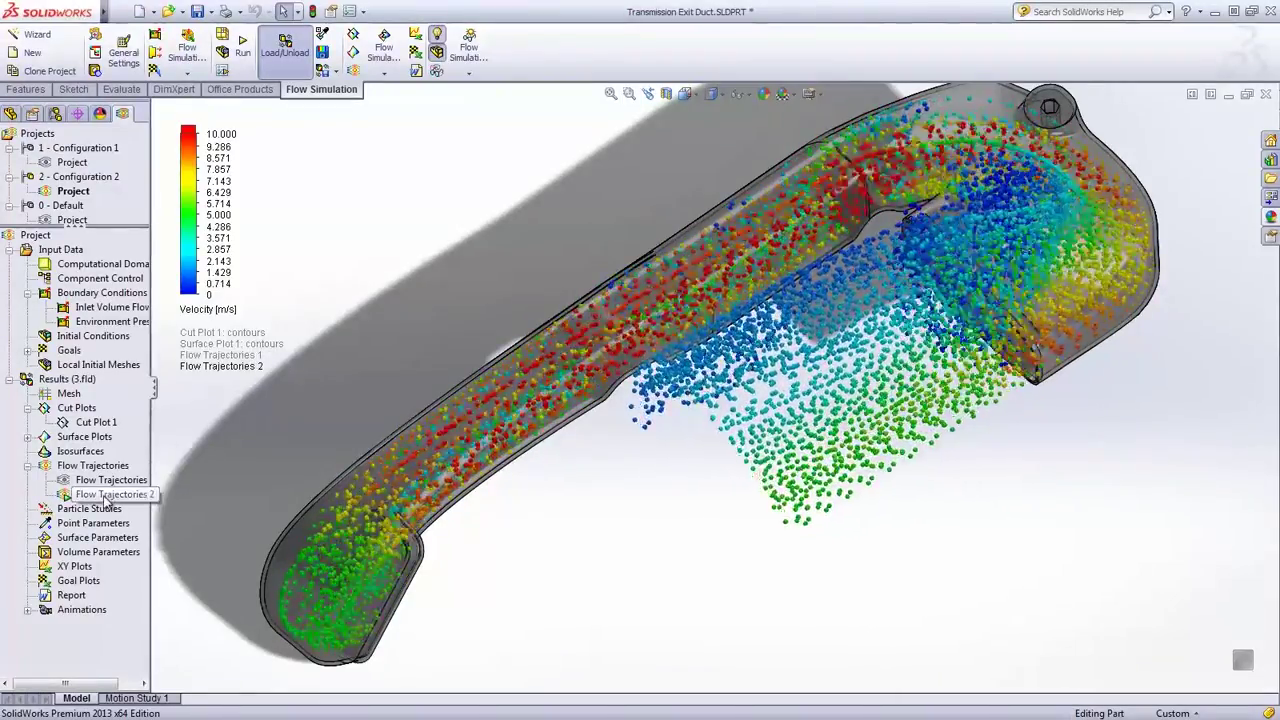
right_click(110, 496)
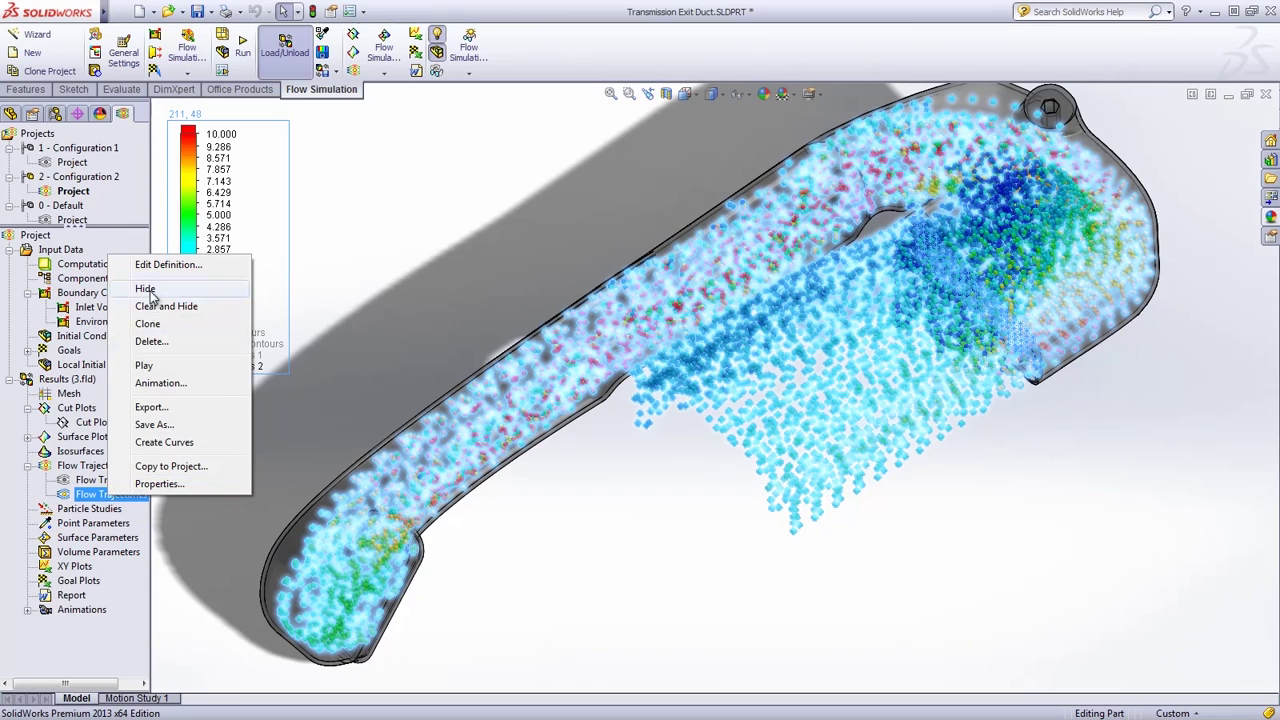
left_click(146, 289)
- Insert a Surface Parameters evaluation with All parameters checked
right_click(92, 542)
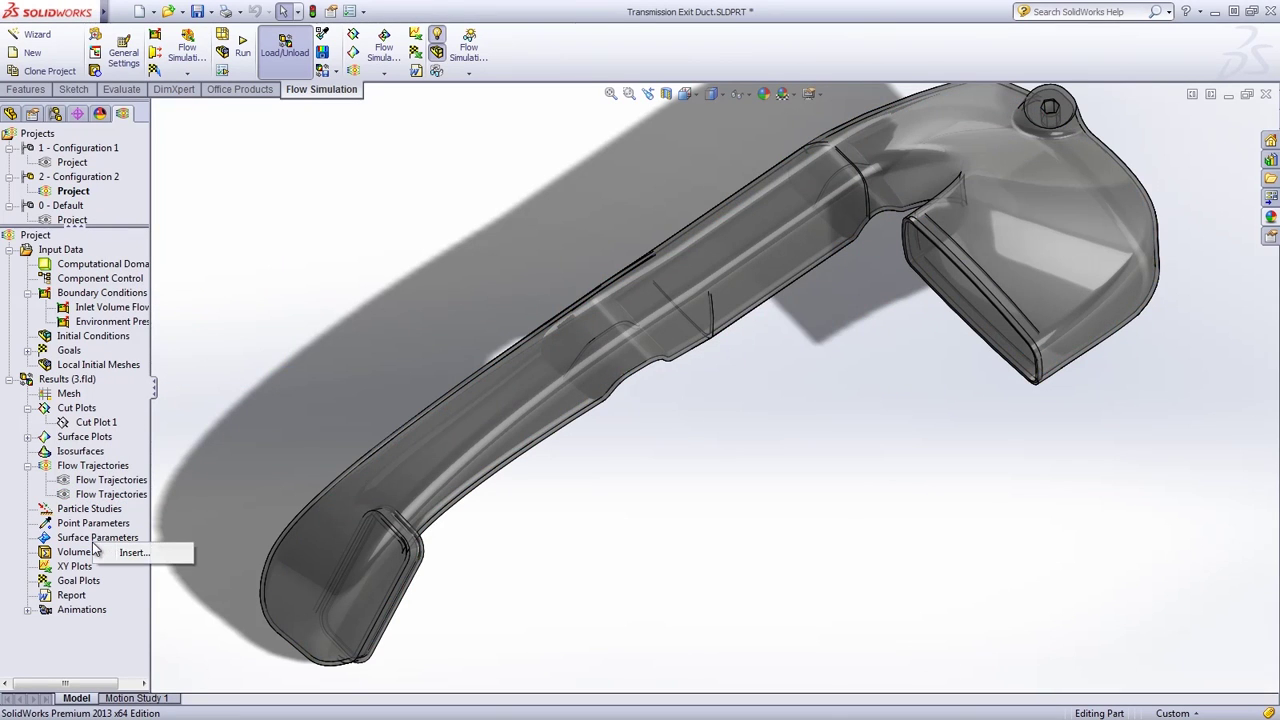
left_click(101, 551)
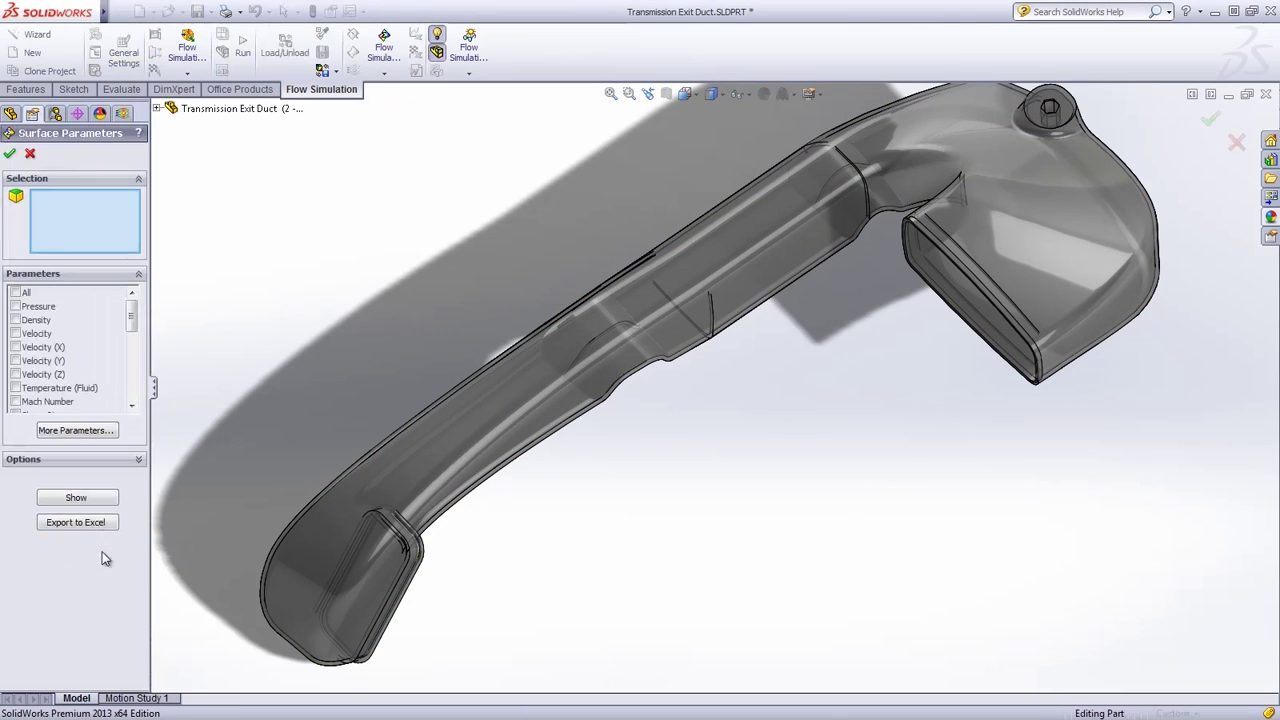
left_click(15, 292)
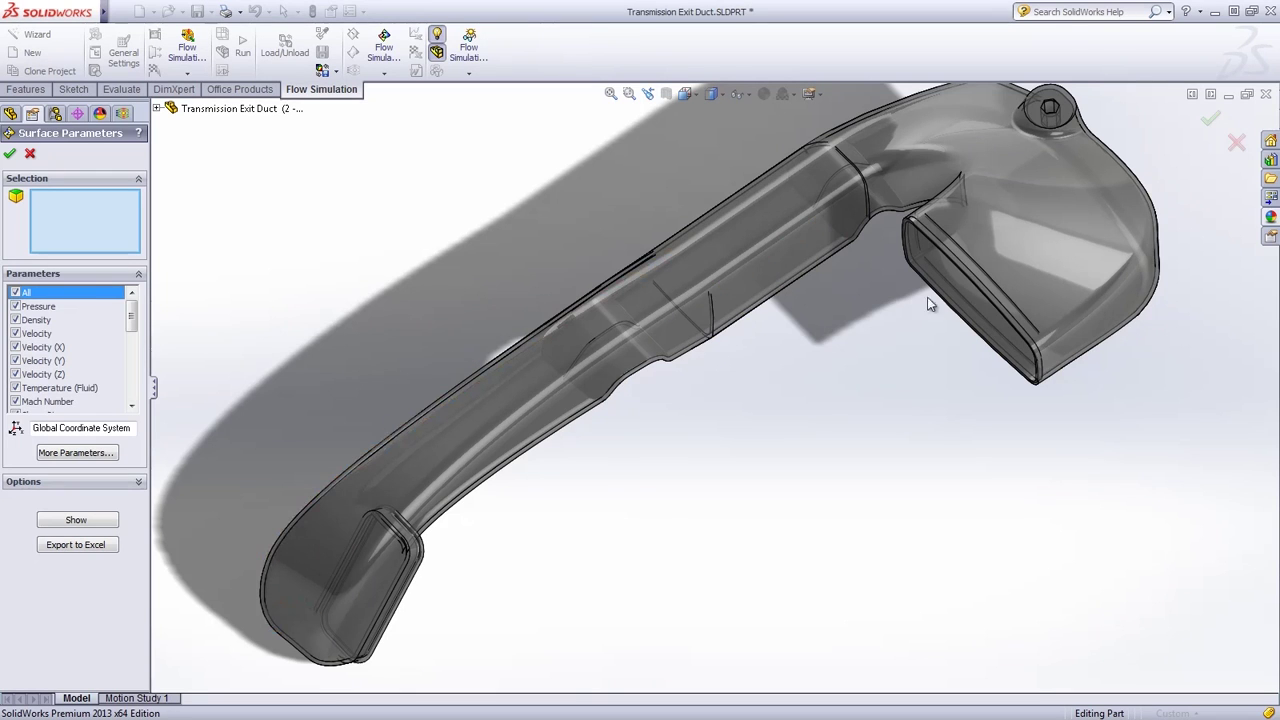
- Pick the duct's rectangular outlet face, export its parameters to Excel, then close Excel
right_click(962, 293)
left_click(1005, 300)
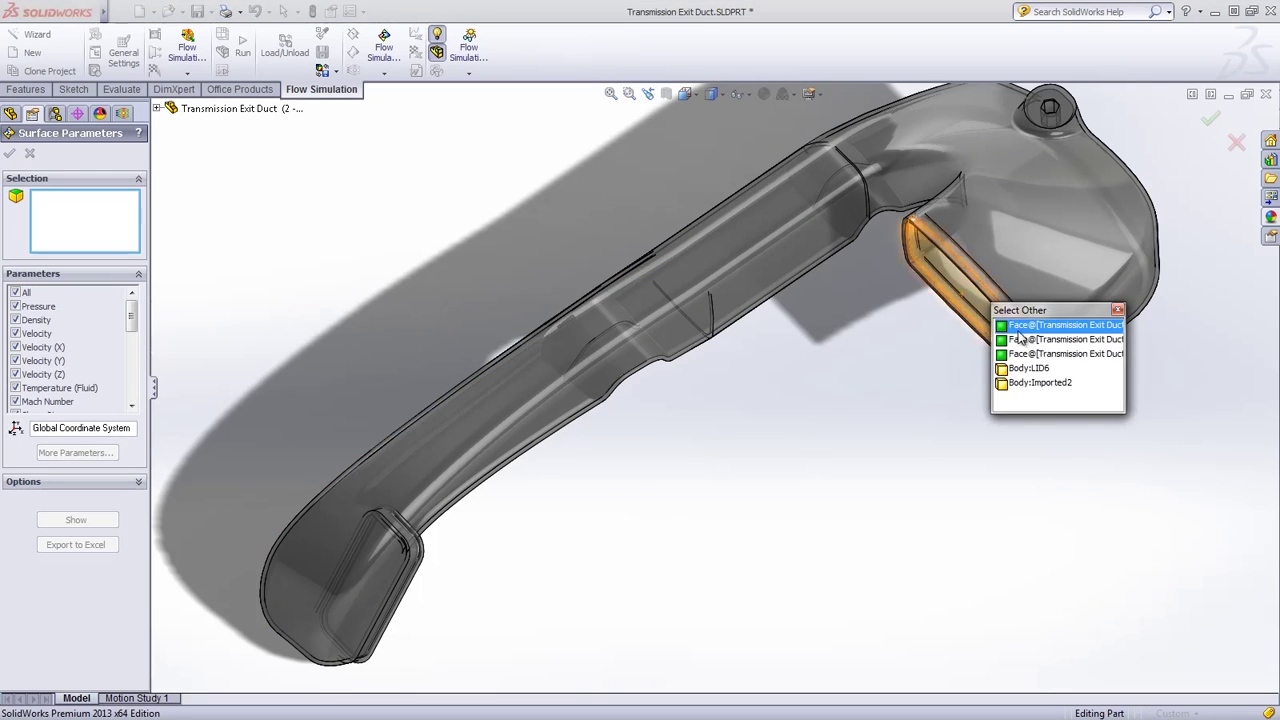
left_click(1020, 339)
left_click(85, 551)
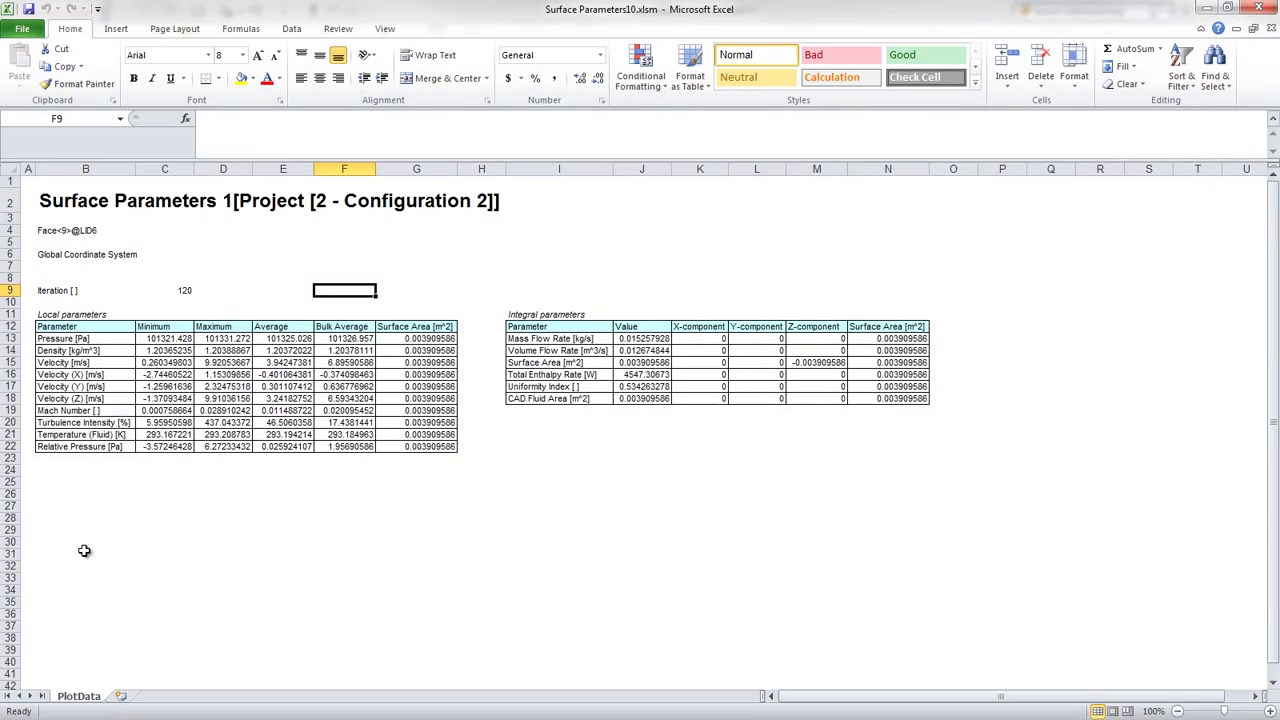
left_click(1250, 8)
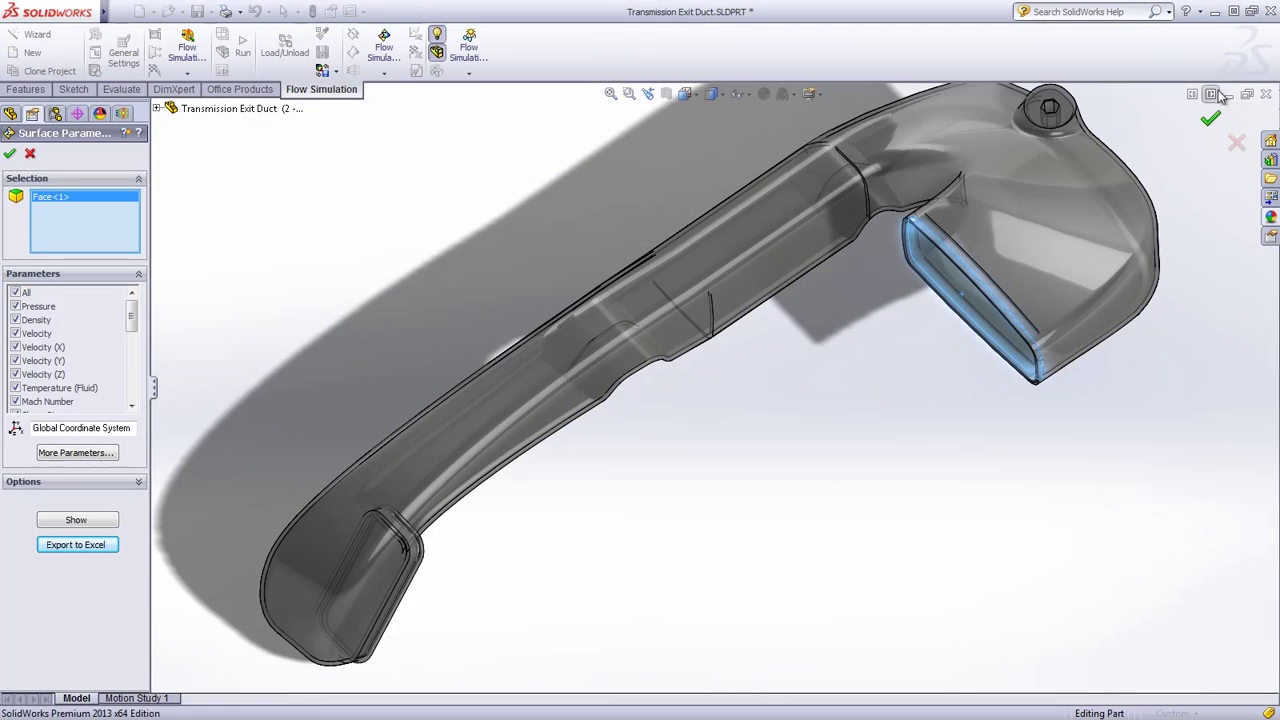
- Close the duct part, then give BPG - Shredder the Flow Simulation display state and saved view
left_click(1211, 120)
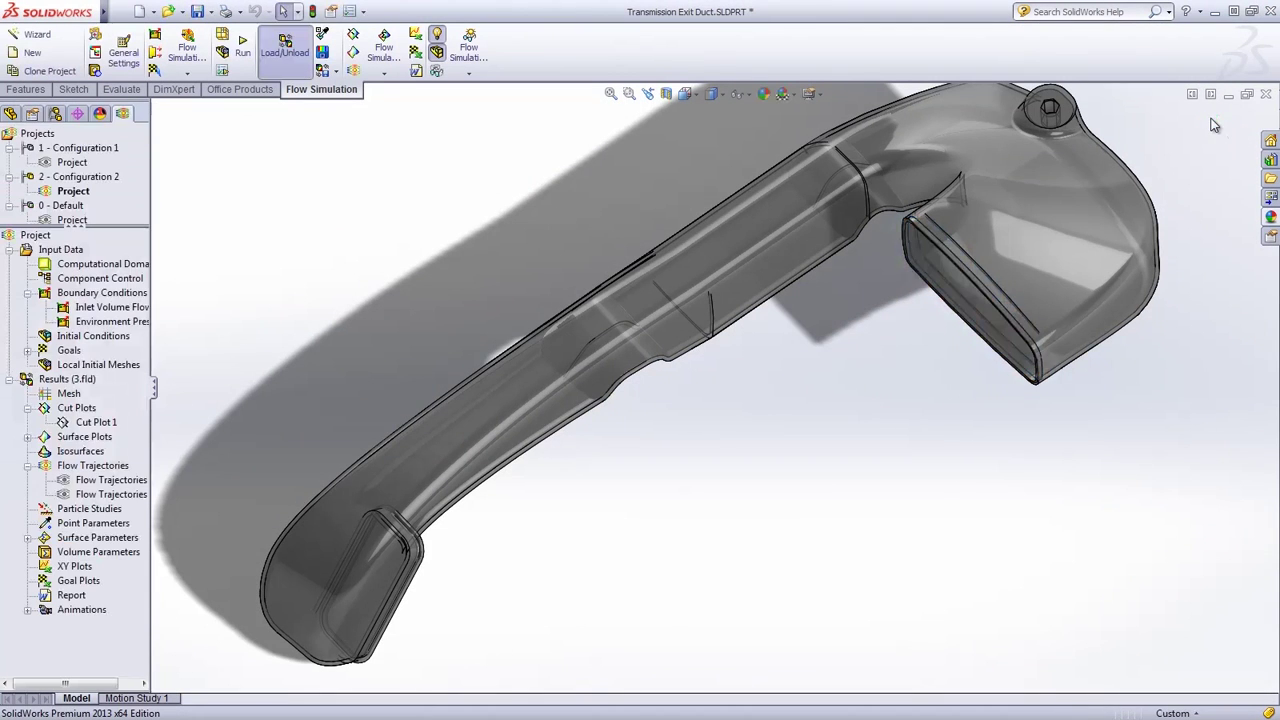
left_click(1265, 96)
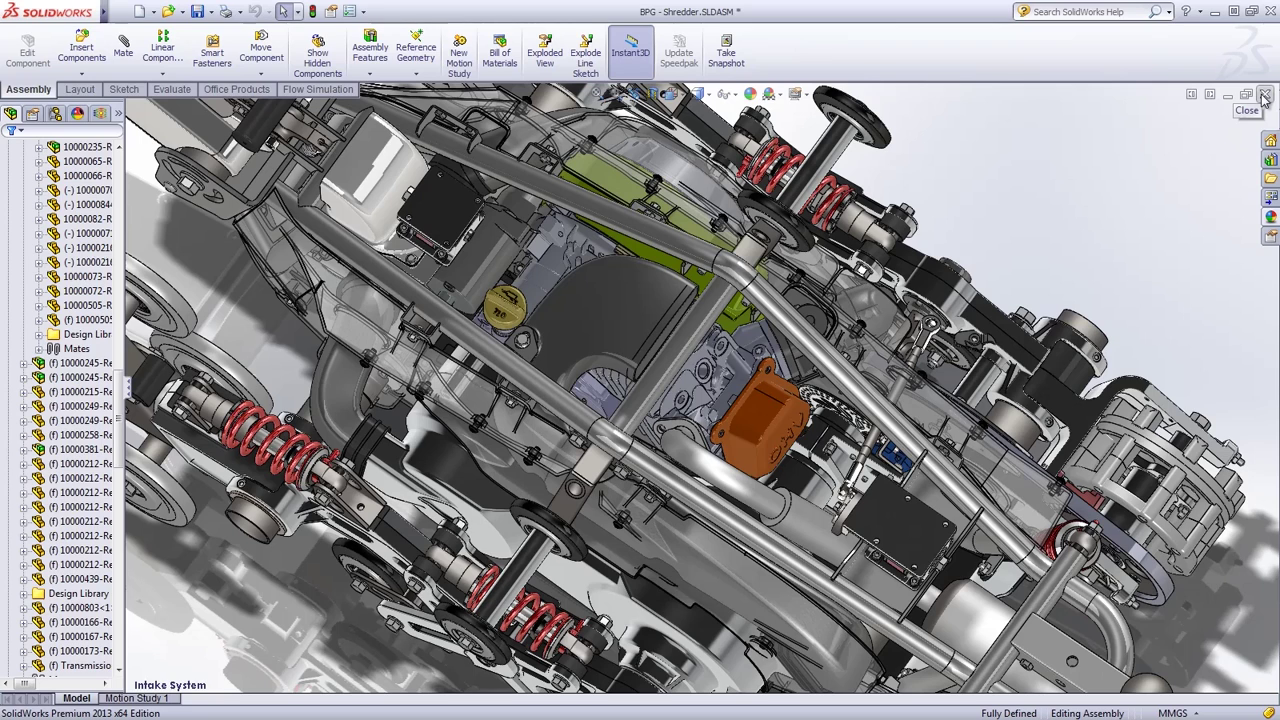
right_click(118, 115)
left_click(165, 168)
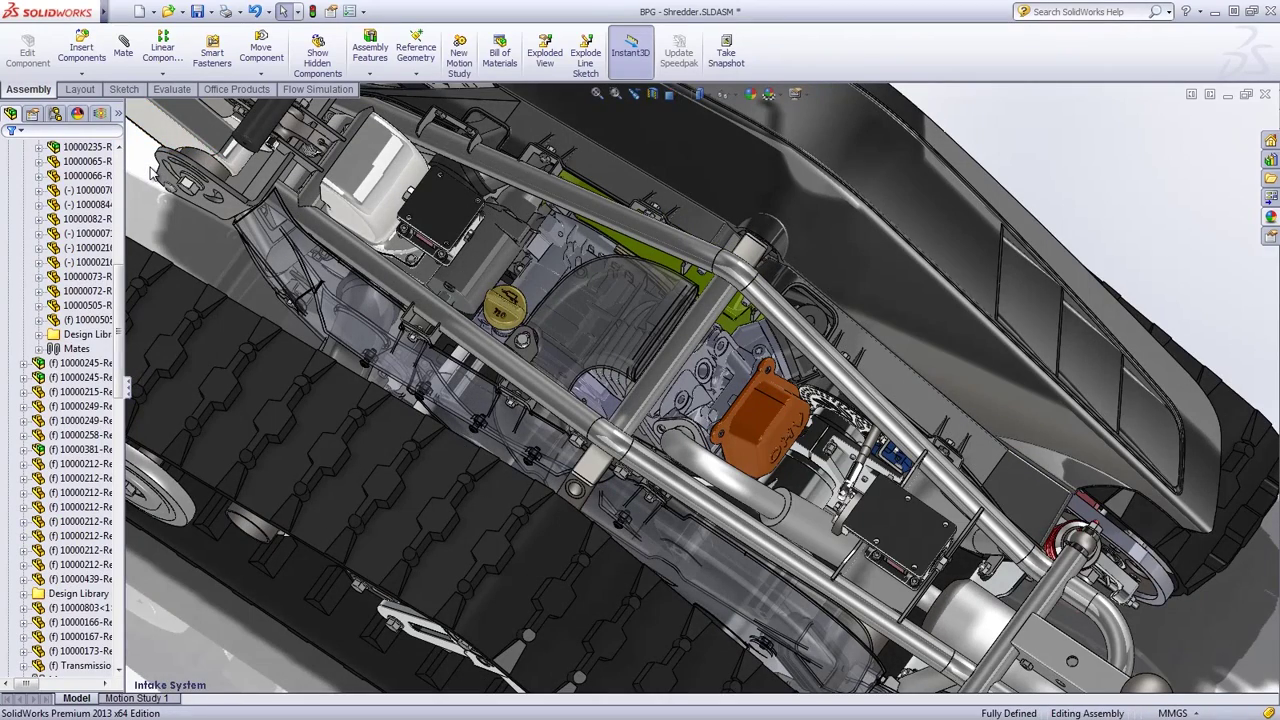
left_click(684, 94)
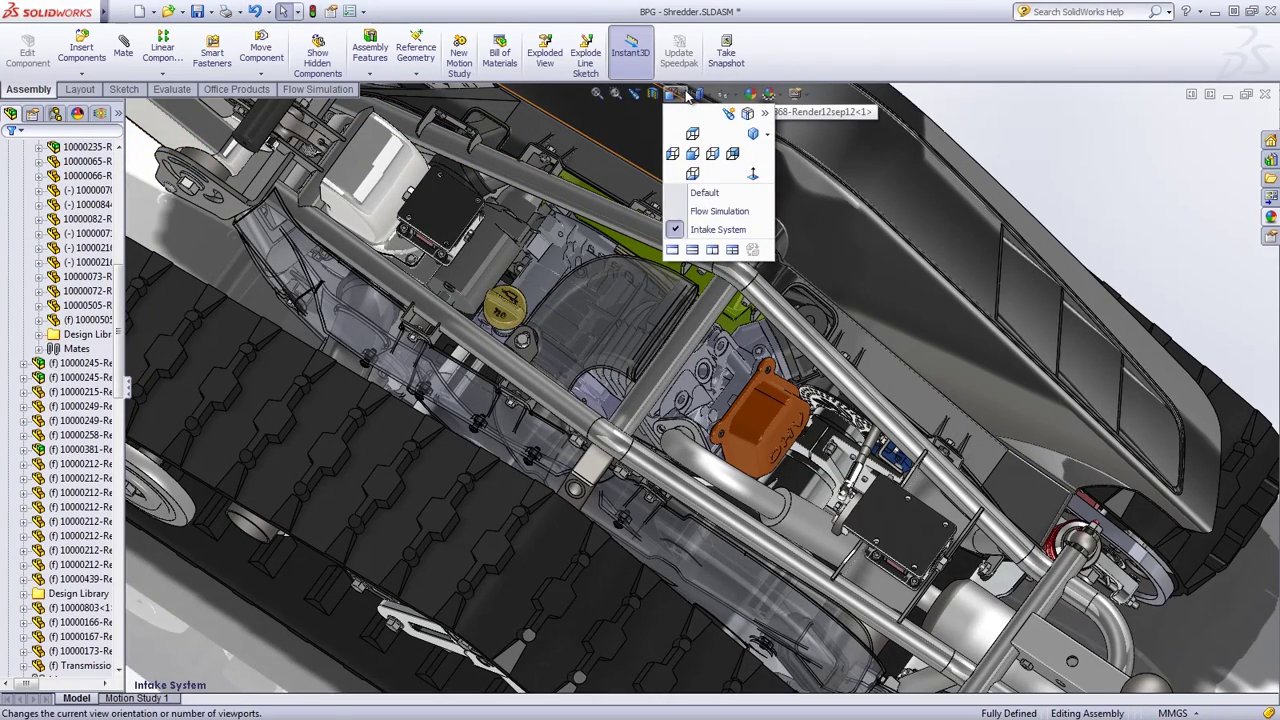
left_click(672, 211)
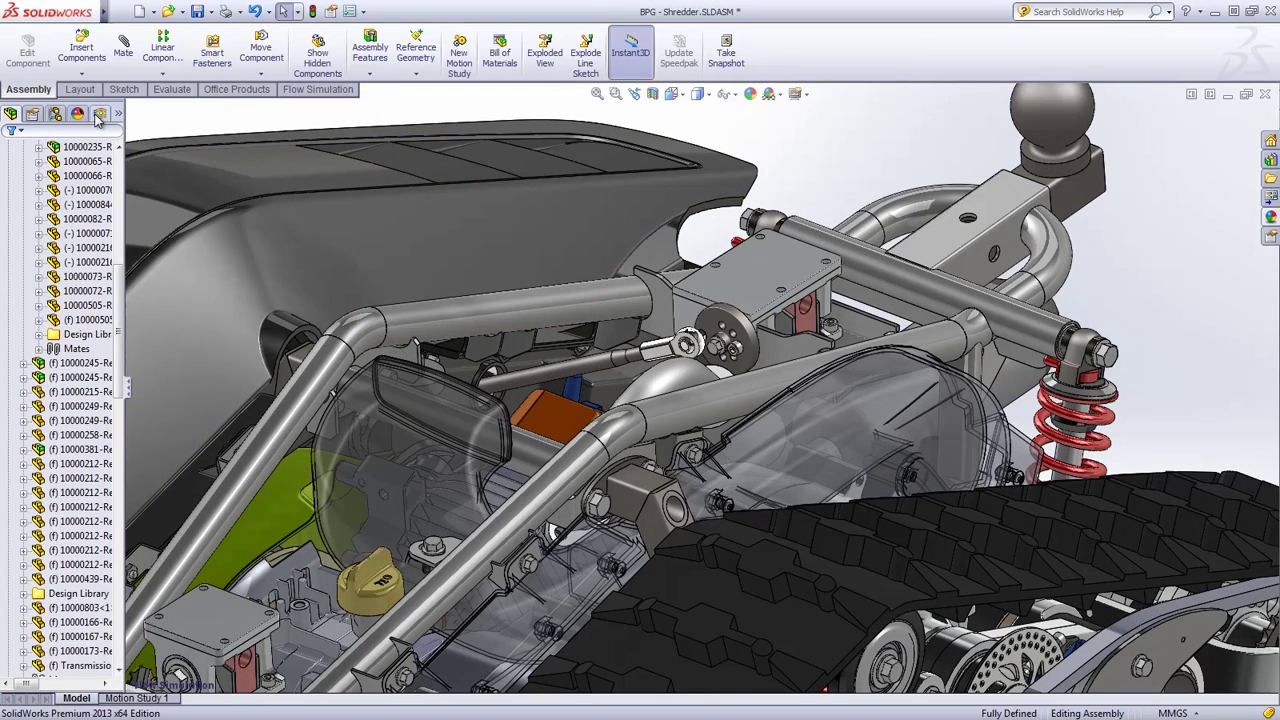
- Play Animation 1 from the assembly's Flow Simulation results
left_click(99, 114)
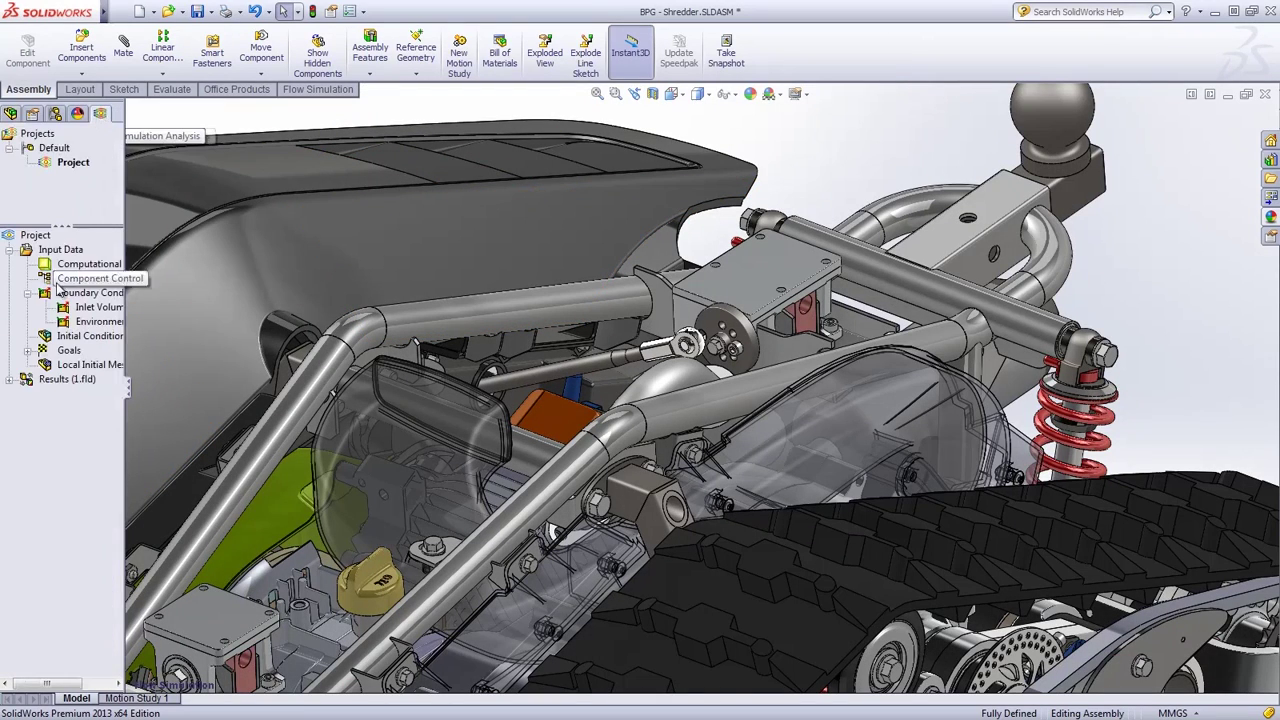
left_click(10, 380)
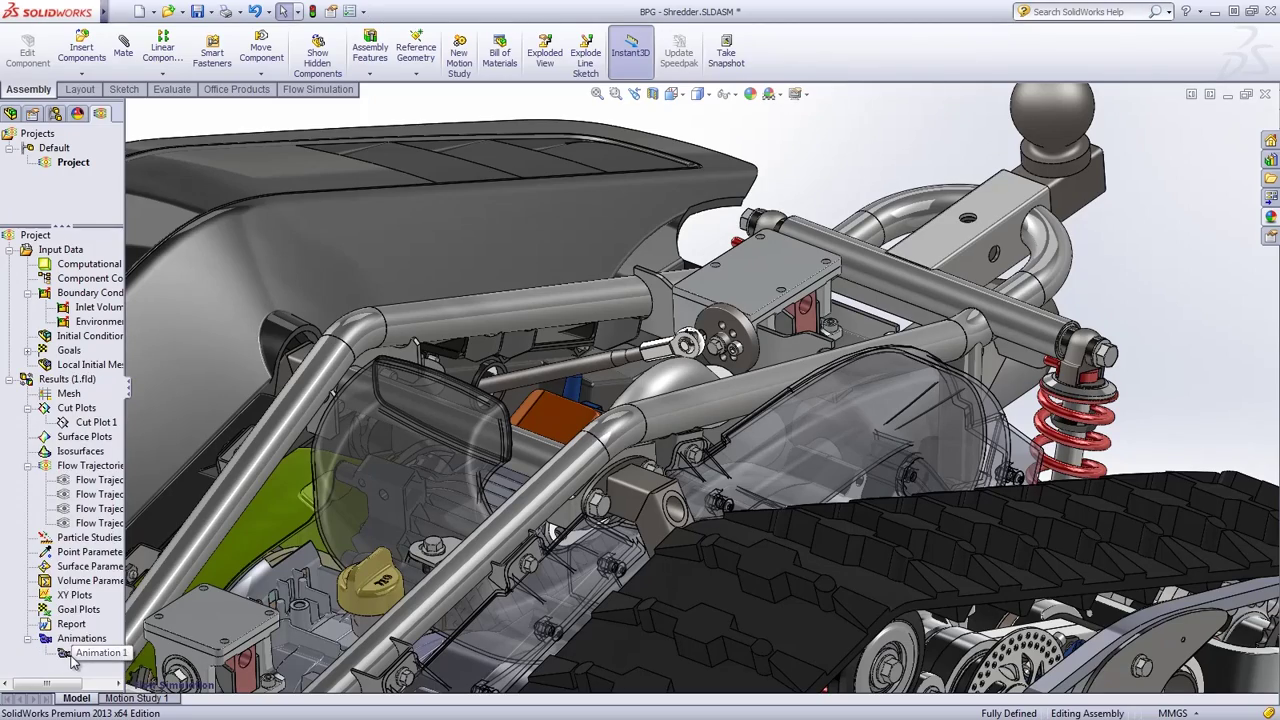
right_click(71, 655)
left_click(90, 540)
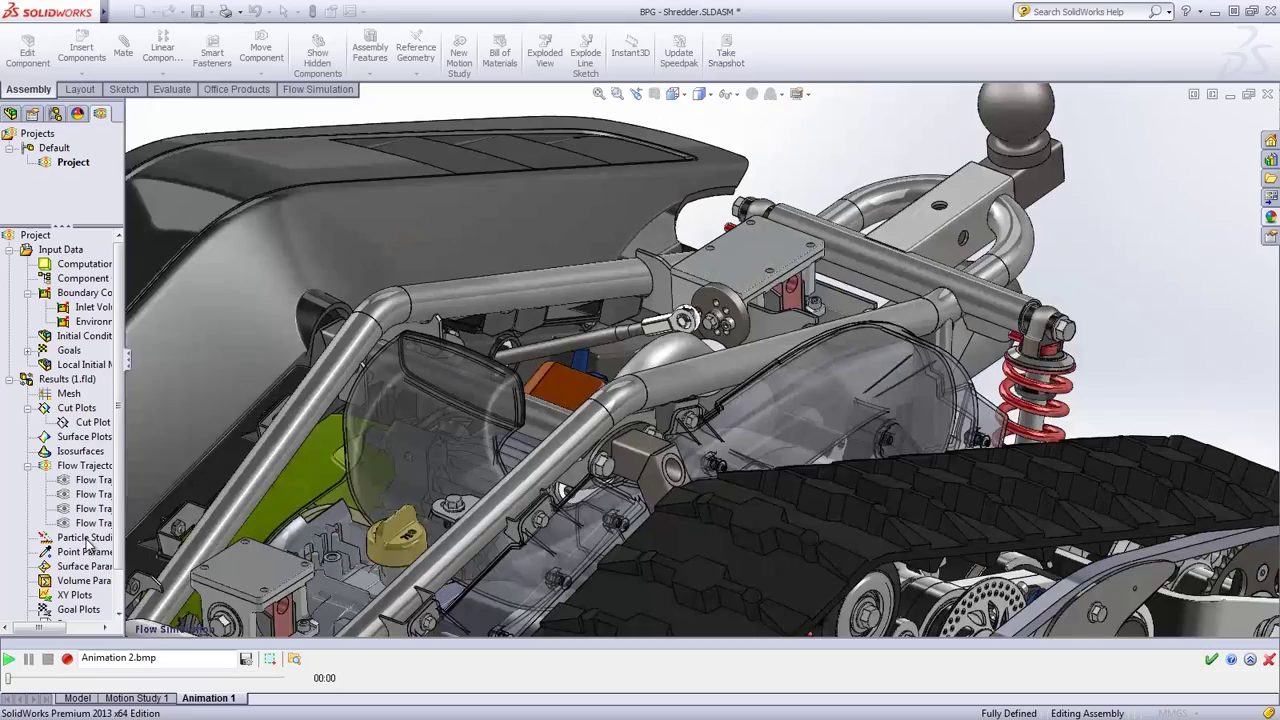
- Close the animation playback and return the vehicle to the Default view orientation
left_click(1268, 661)
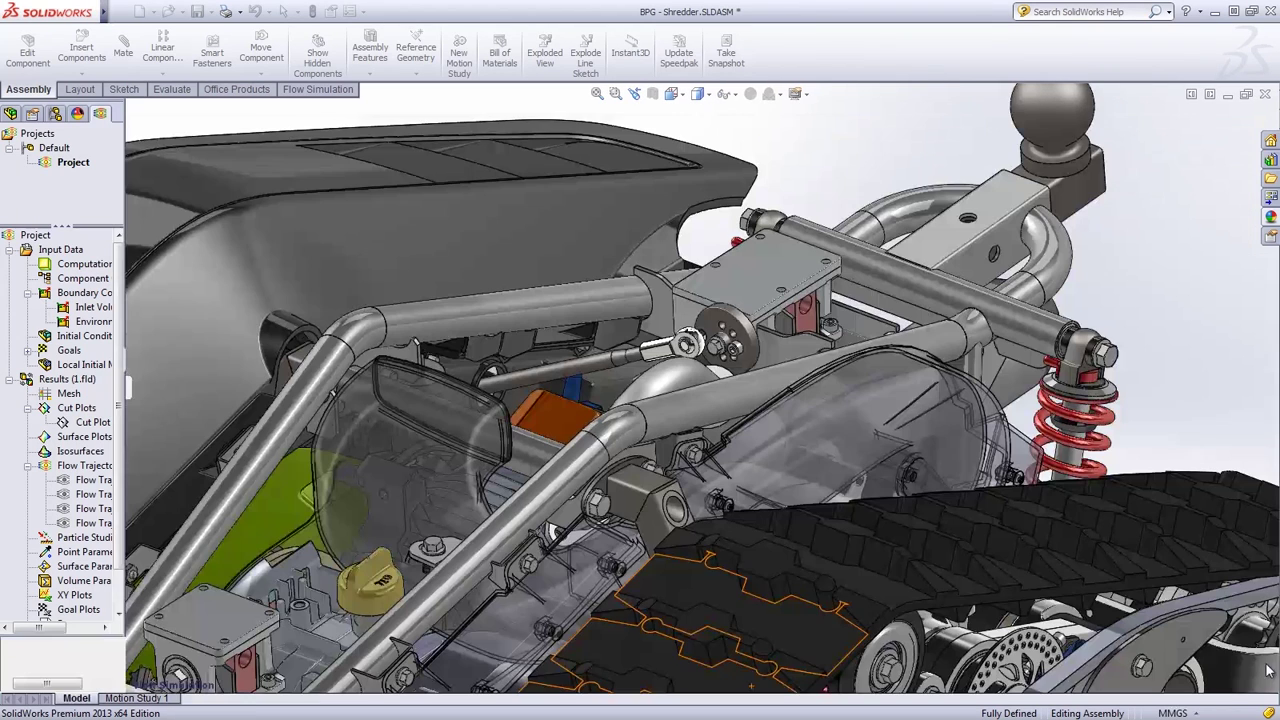
left_click(681, 96)
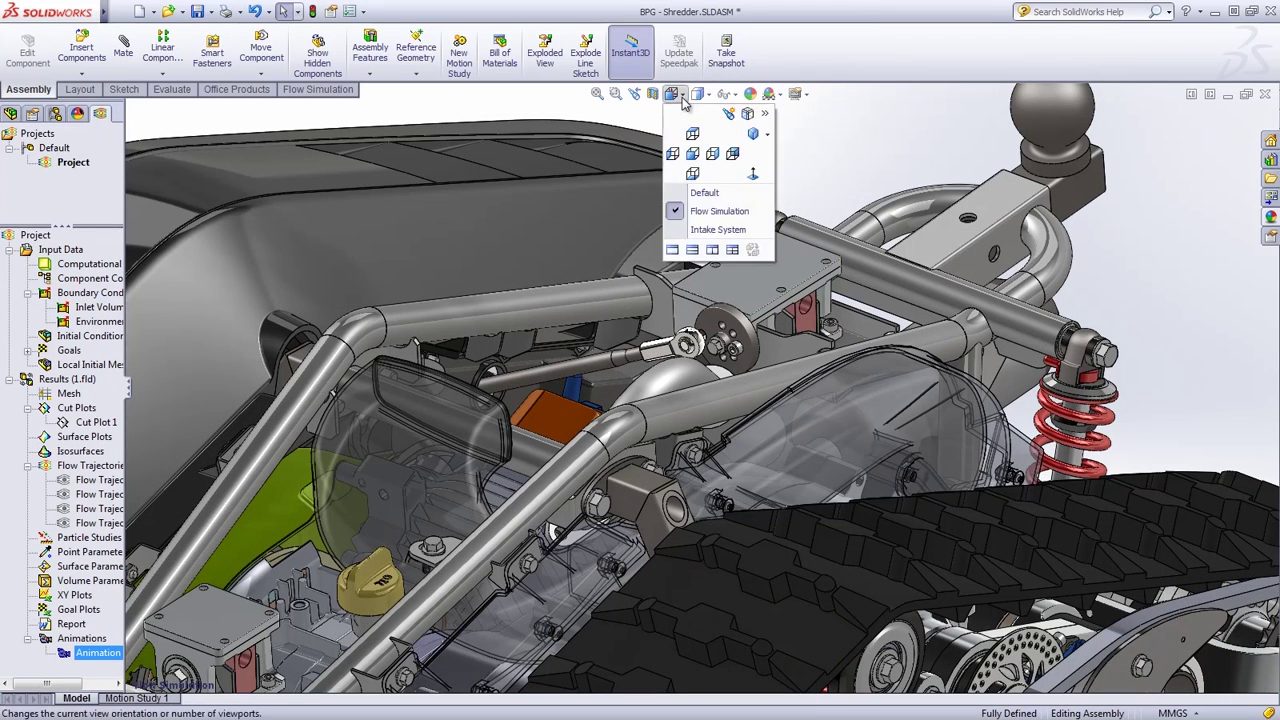
left_click(693, 190)
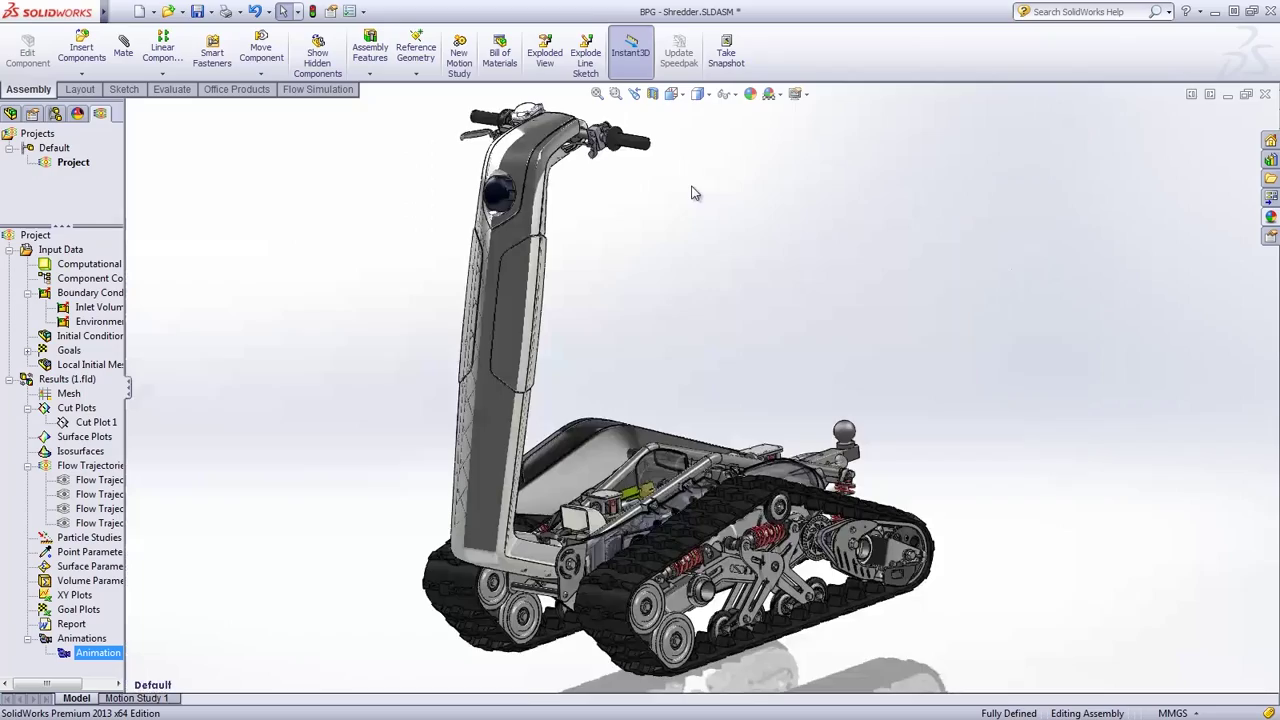